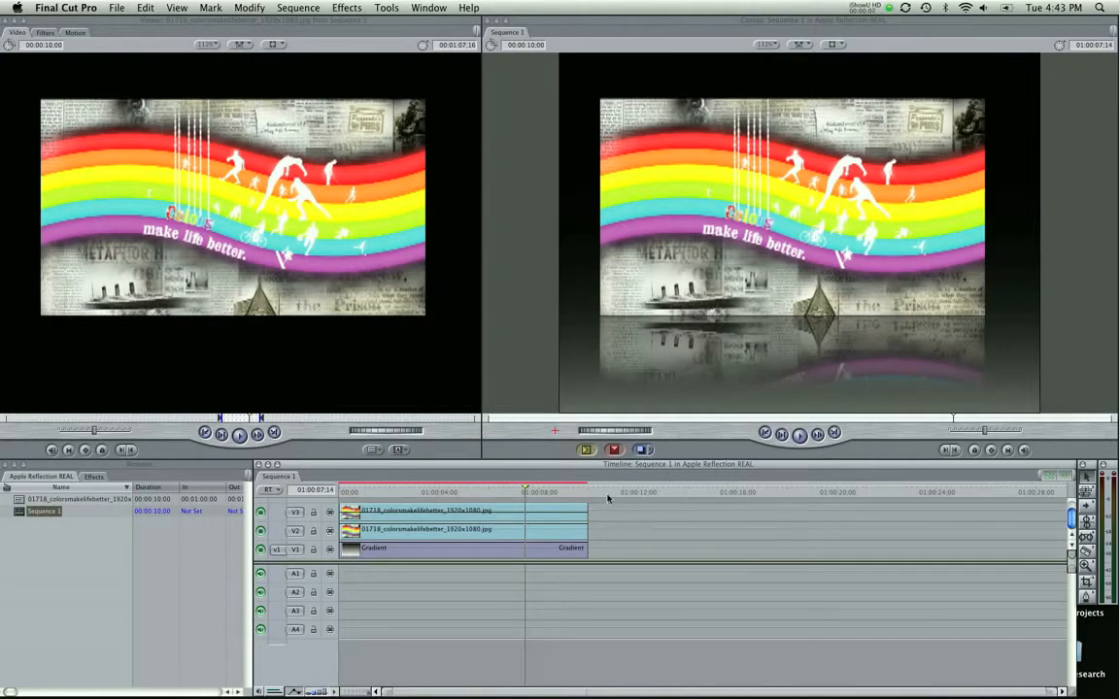
# Examine the finished reflection sequence by scrubbing through it and selecting the image, its reflection and the gradient background in turn.
pyautogui.moveTo(569, 490); pyautogui.dragTo(474, 494)
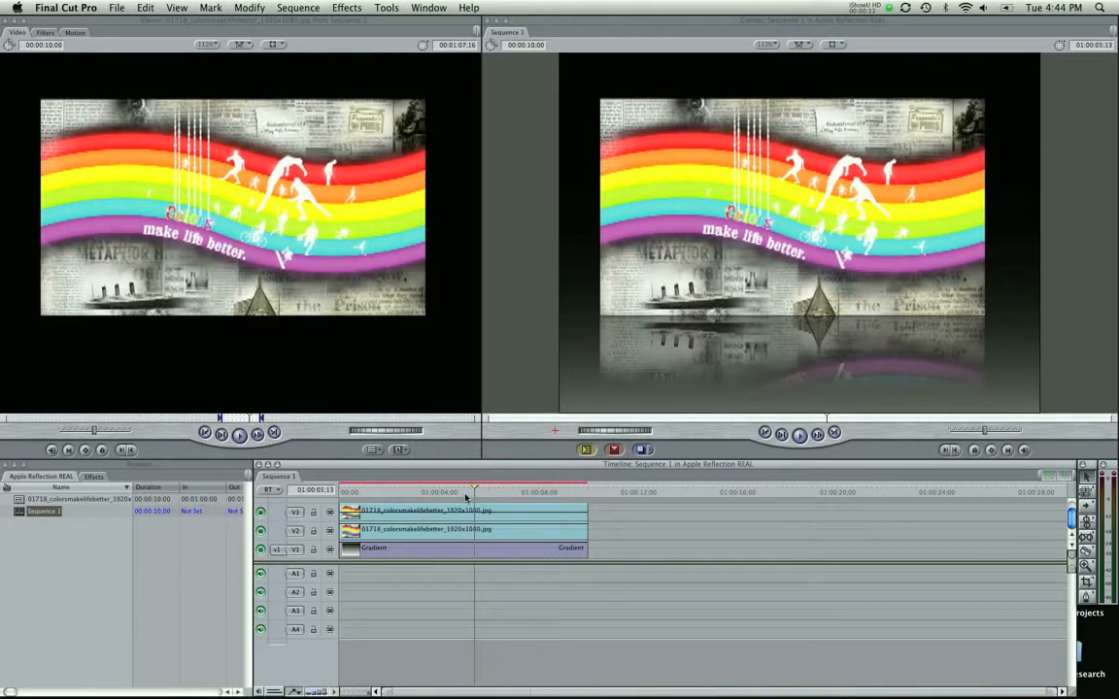
pyautogui.press('space')
pyautogui.moveTo(379, 494); pyautogui.dragTo(553, 492)
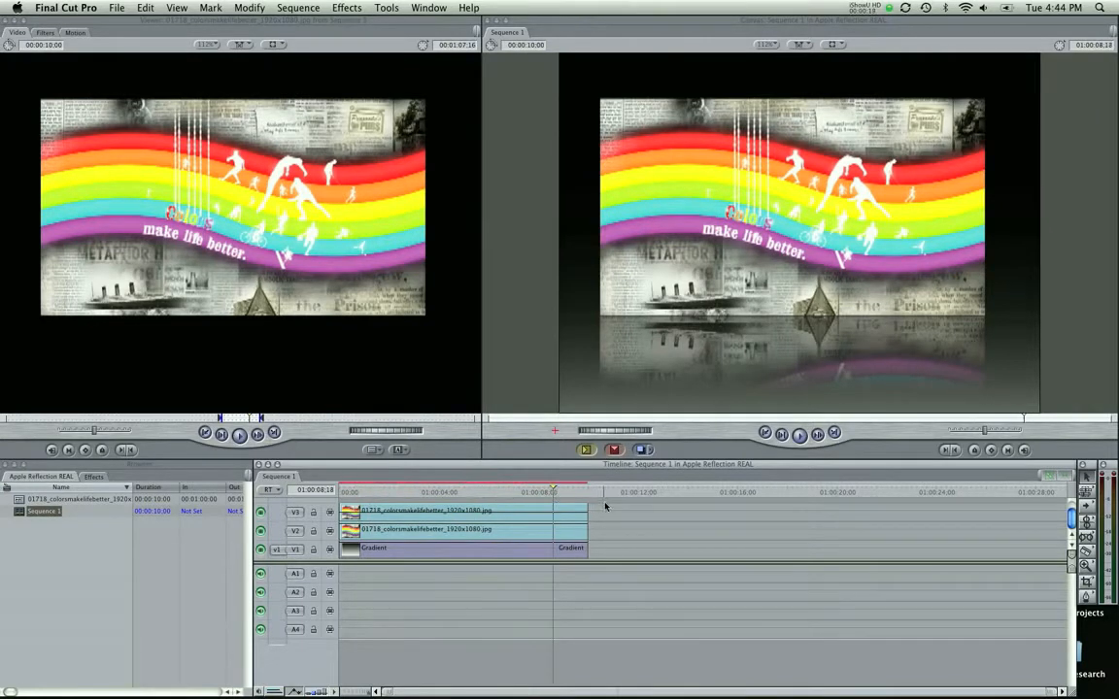
pyautogui.hotkey('shift', 'z')
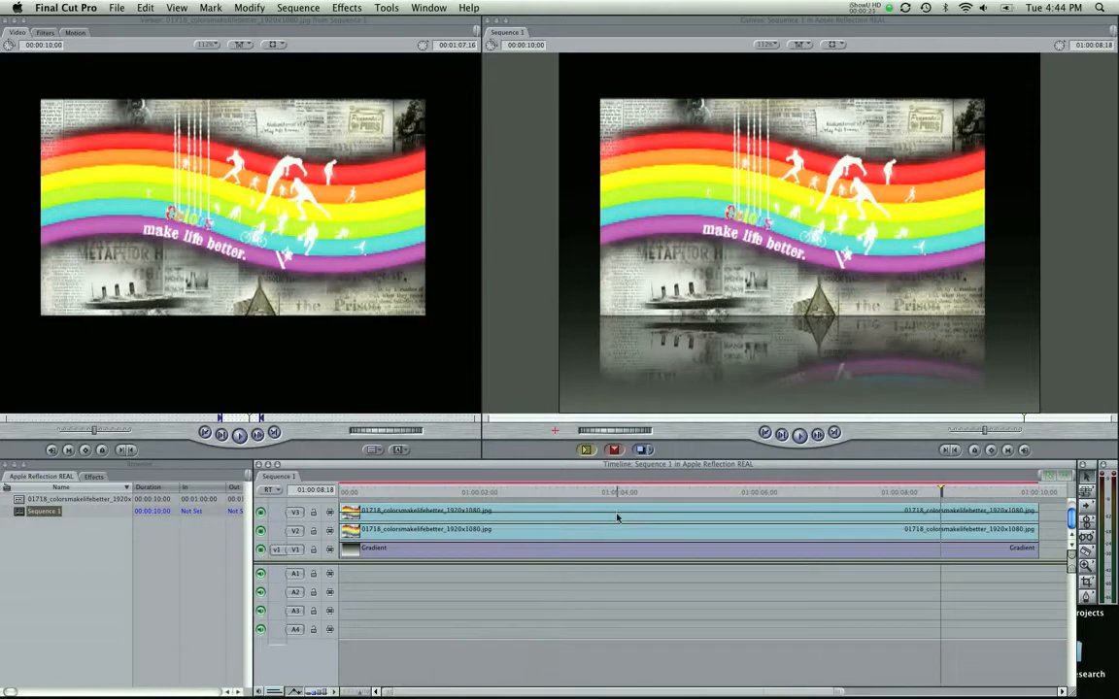
pyautogui.moveTo(571, 492); pyautogui.dragTo(914, 507)
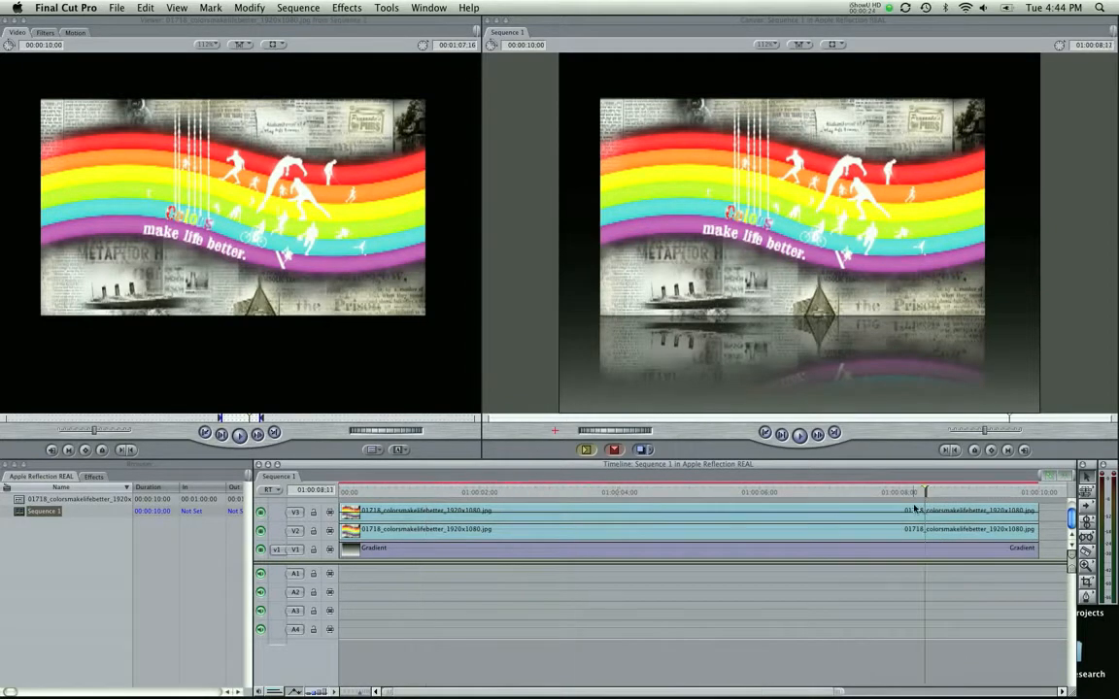
pyautogui.click(852, 214)
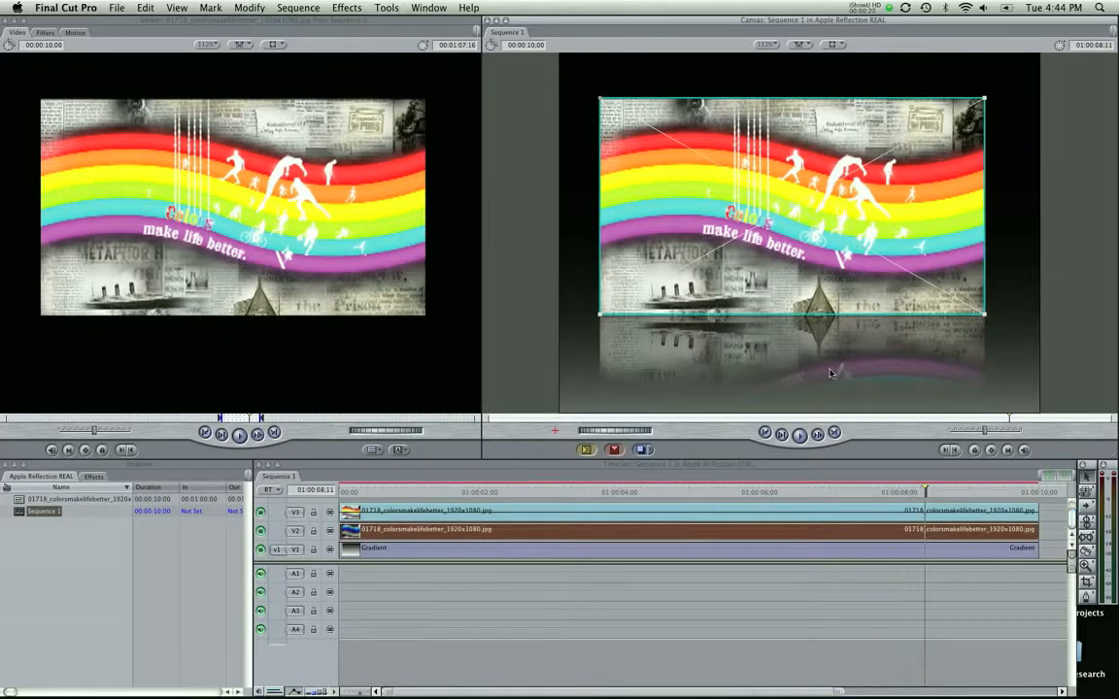
pyautogui.click(748, 336)
pyautogui.click(1018, 324)
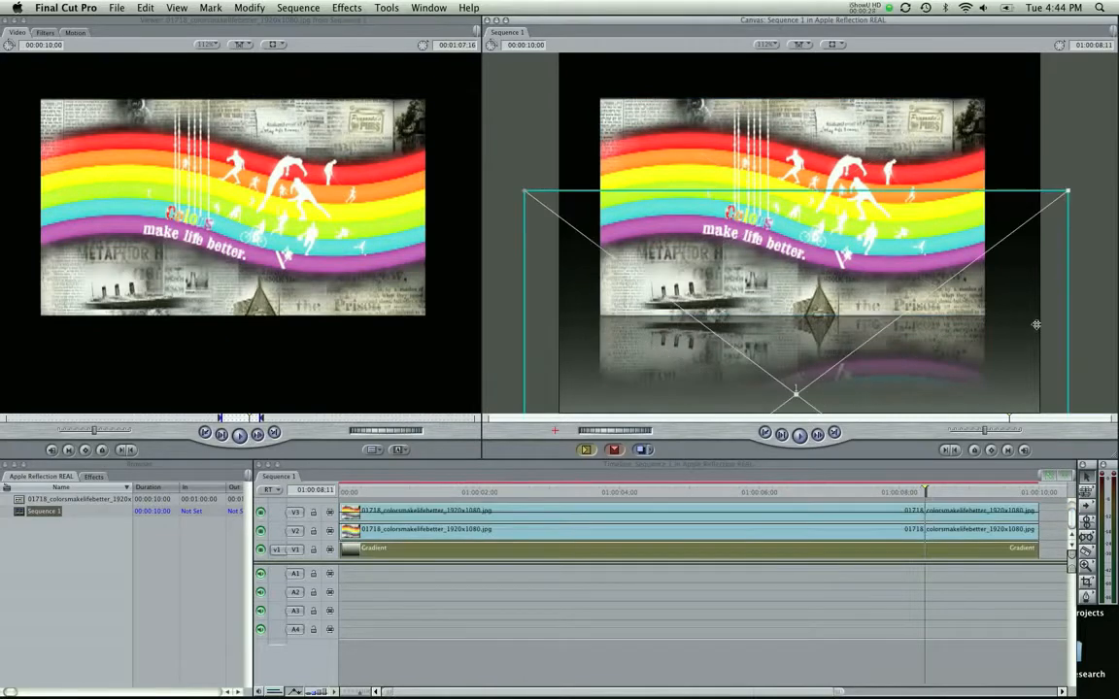
pyautogui.click(1085, 138)
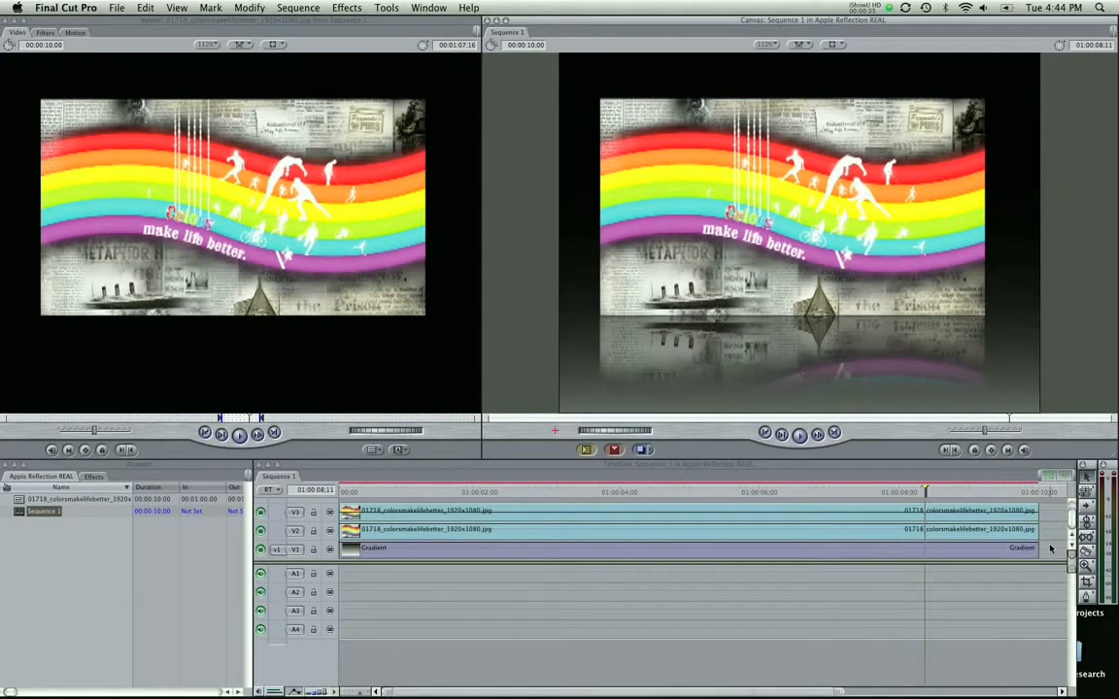
# Delete the two image clips and the gradient clip from Sequence 1 to empty the timeline.
pyautogui.moveTo(1050, 547); pyautogui.dragTo(975, 523)
pyautogui.press('Delete')
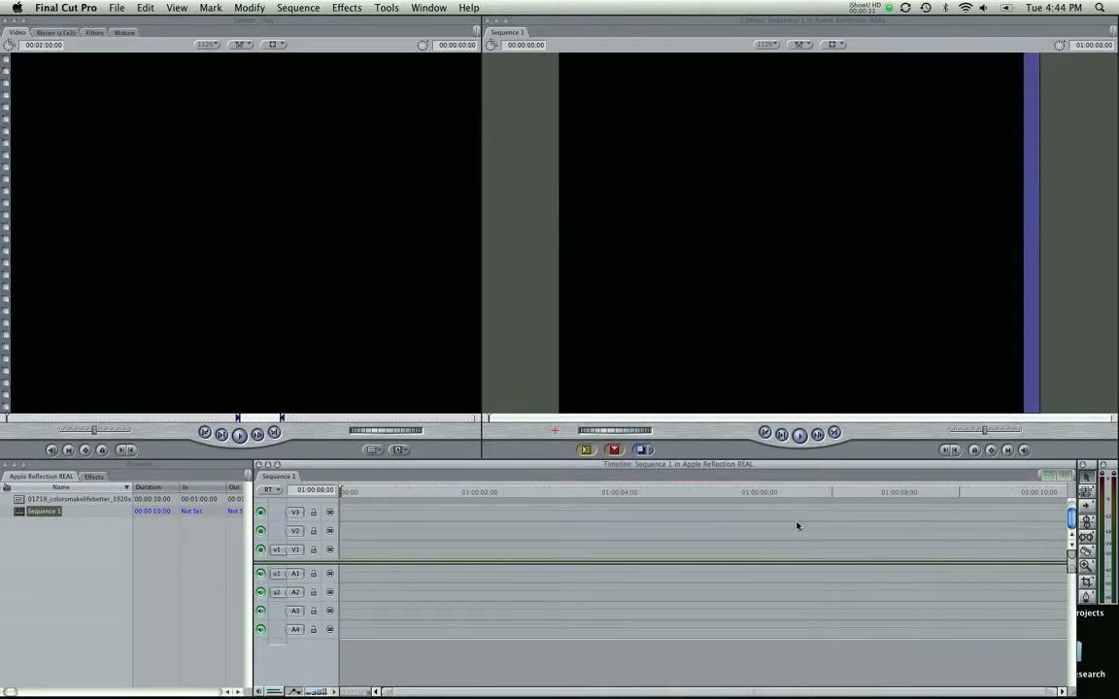
pyautogui.click(94, 551)
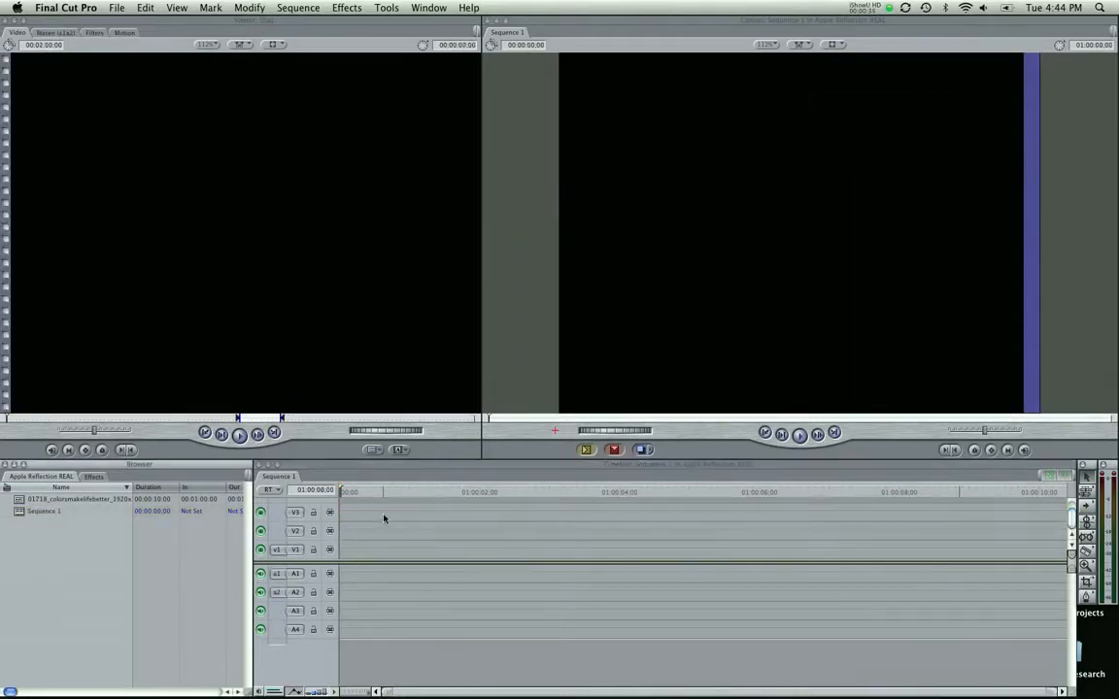
# Load the Gradient render generator into the Viewer.
pyautogui.click(397, 451)
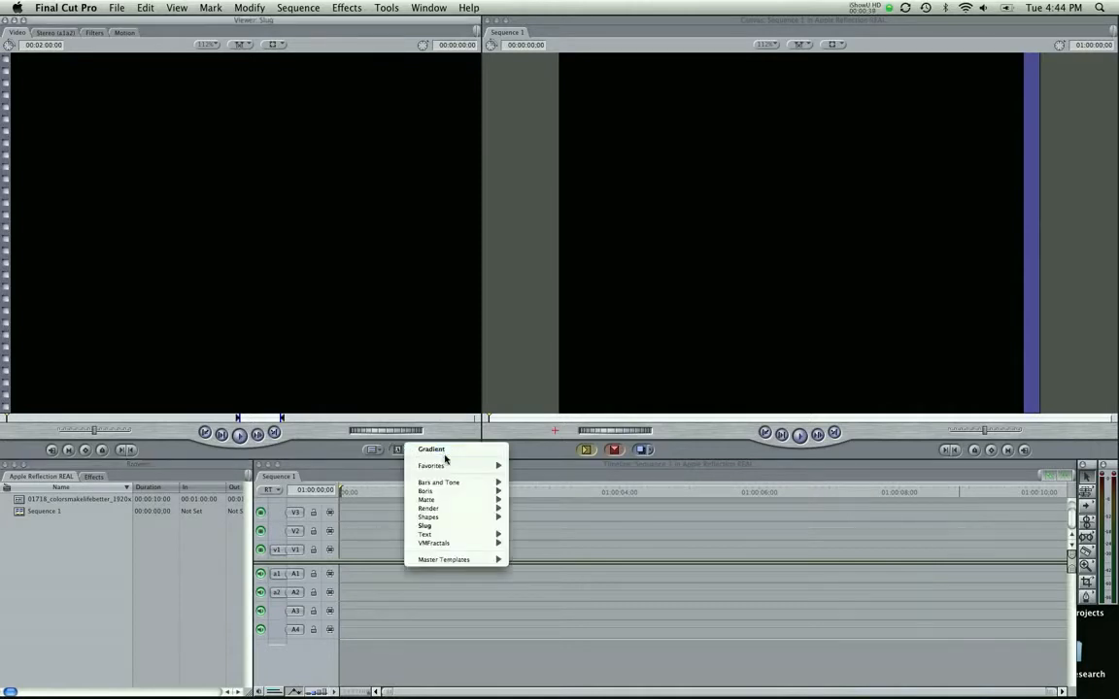
pyautogui.moveTo(455, 511)
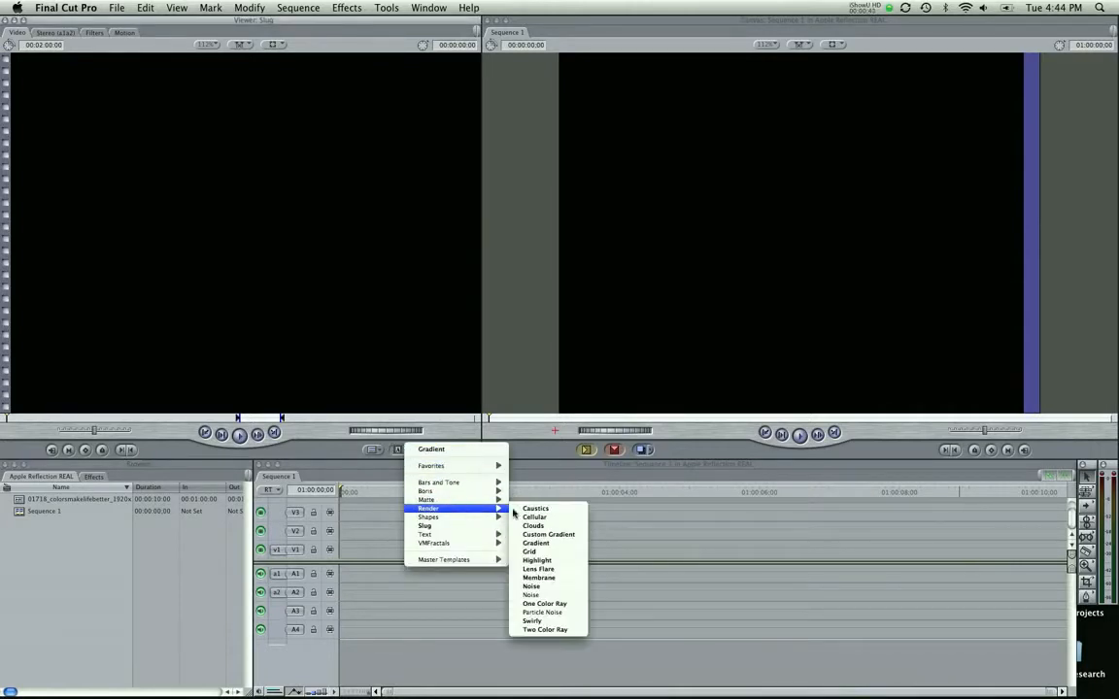
pyautogui.click(536, 543)
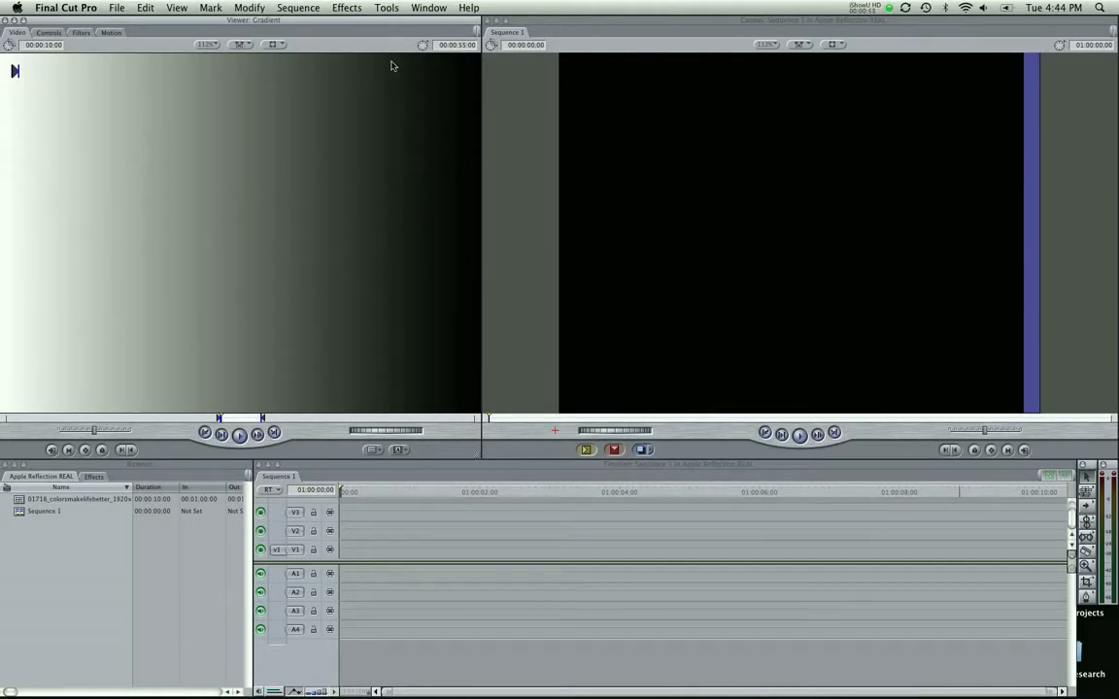
# Set the gradient type to Horizontal from bottom to top and place the gradient at the start of track V1.
pyautogui.click(55, 32)
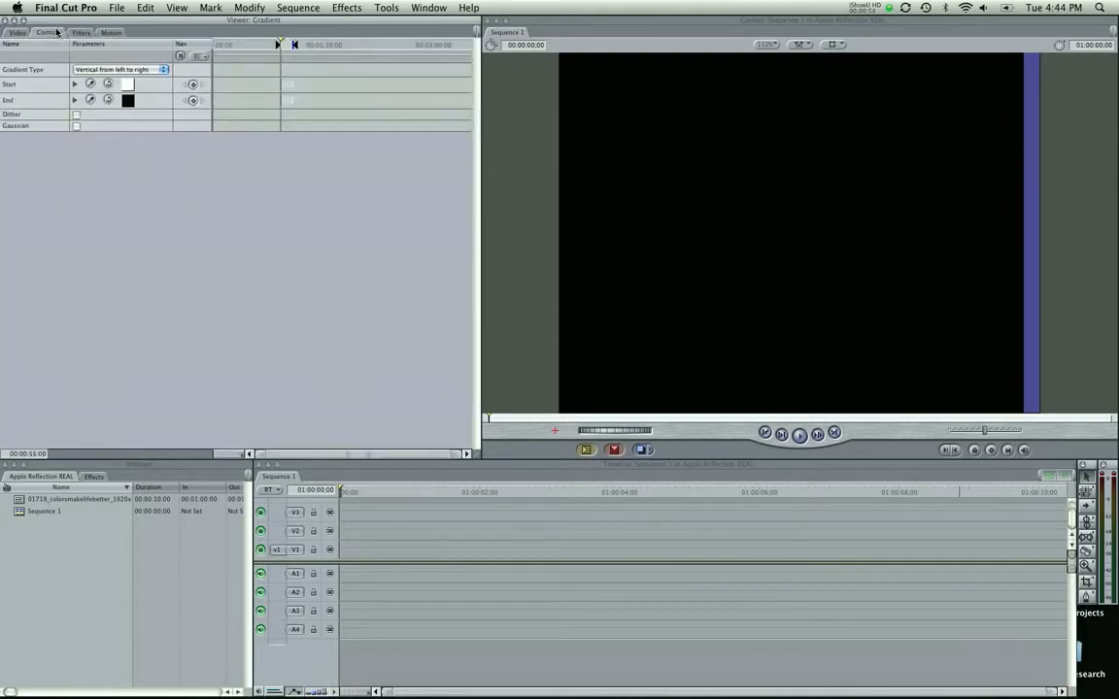
pyautogui.click(87, 70)
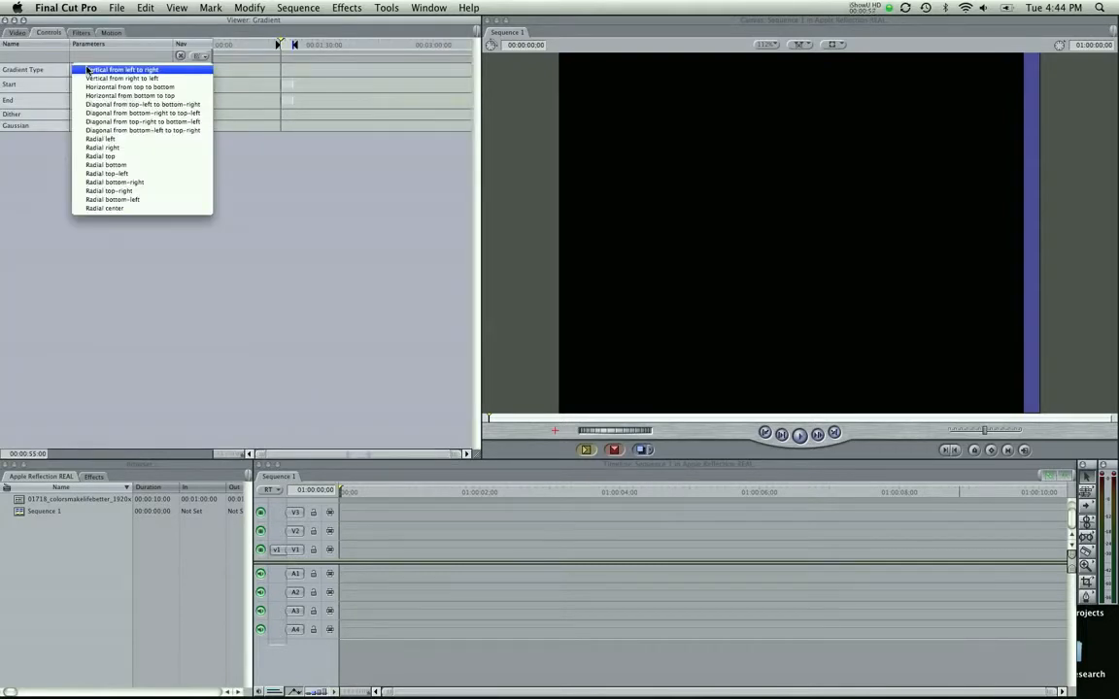
pyautogui.click(109, 95)
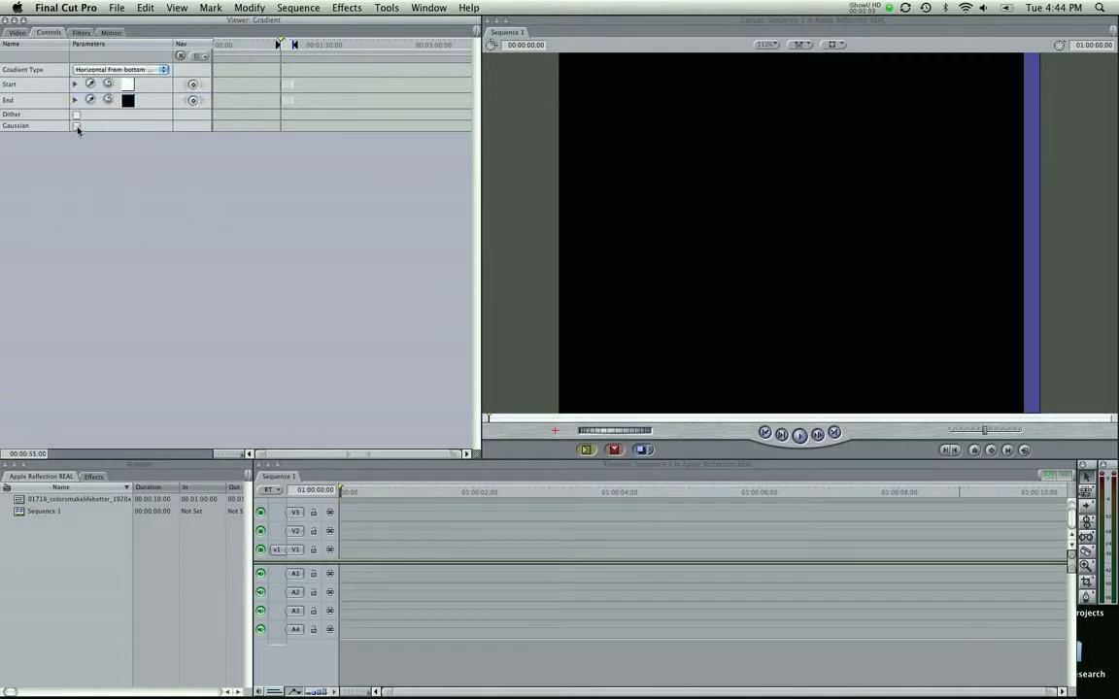
pyautogui.click(17, 33)
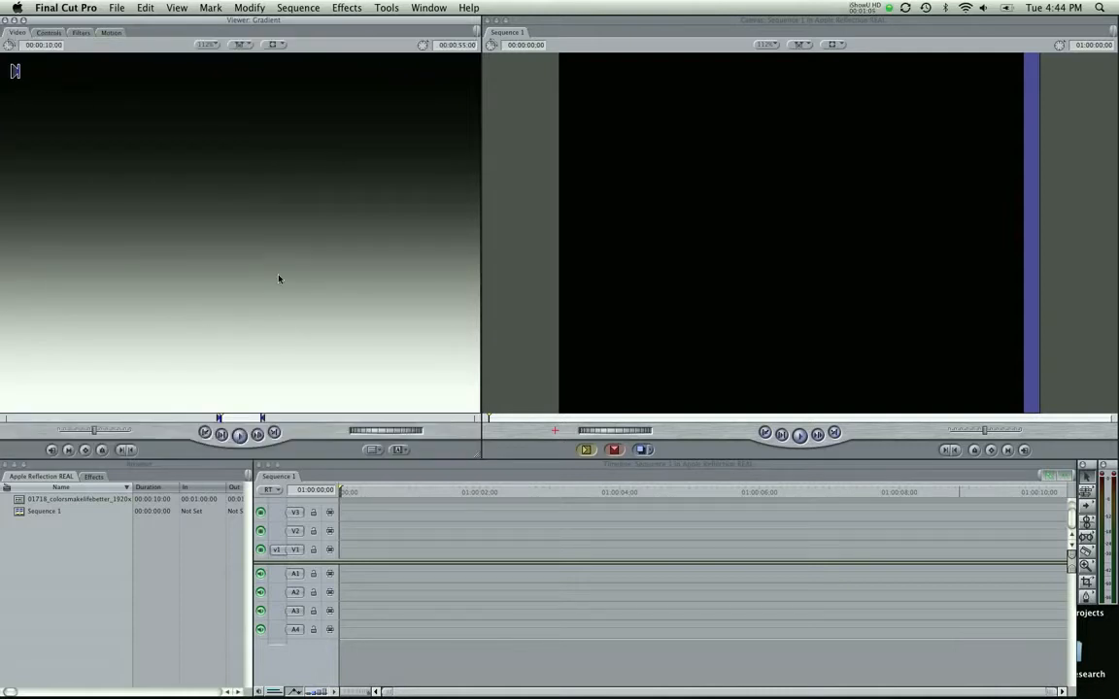
pyautogui.moveTo(270, 281); pyautogui.dragTo(361, 553)
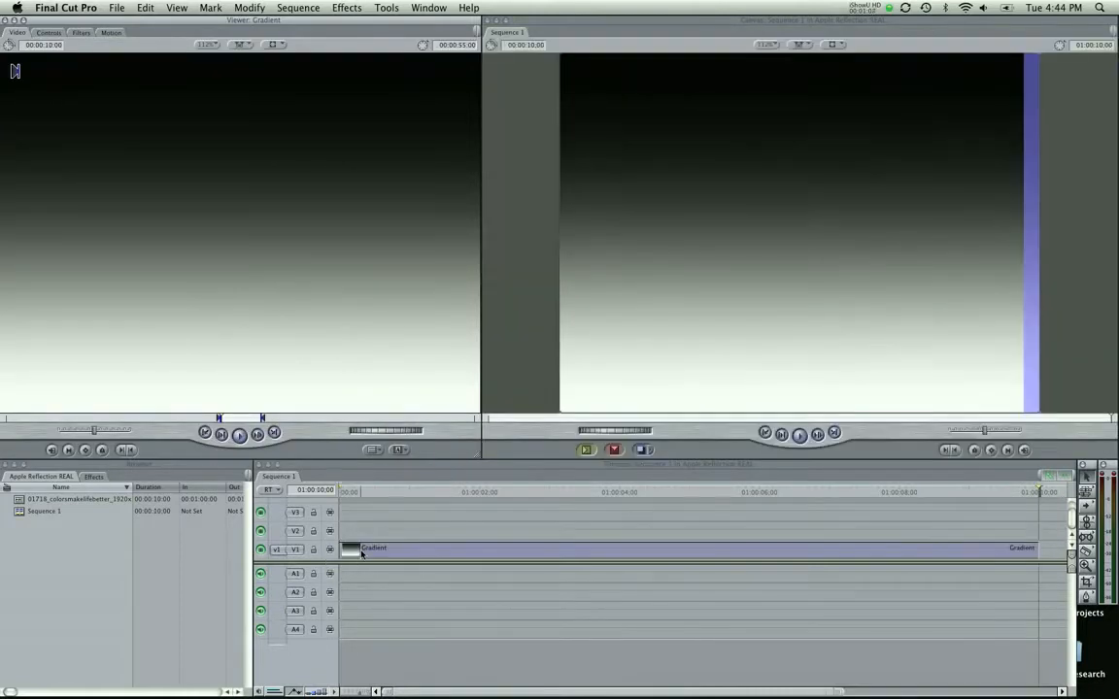
# Enlarge the gradient slightly beyond the frame in the Canvas and shift it down so the upper area turns black.
pyautogui.click(789, 248)
pyautogui.moveTo(581, 86); pyautogui.dragTo(537, 62)
pyautogui.moveTo(805, 135); pyautogui.dragTo(793, 227)
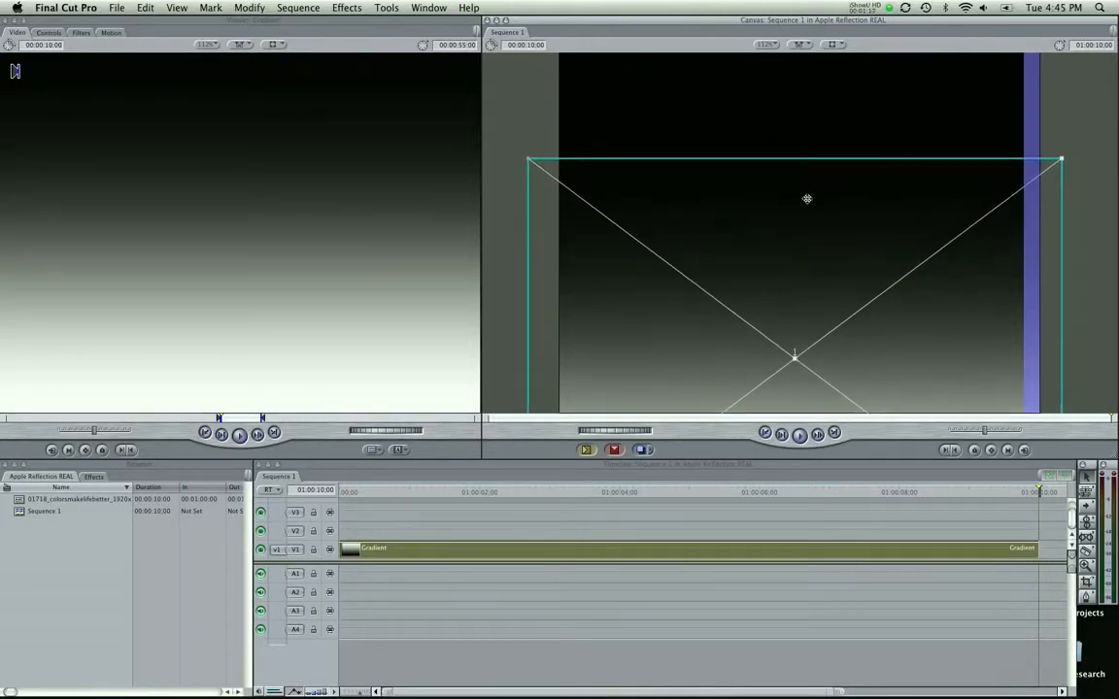
pyautogui.click(965, 125)
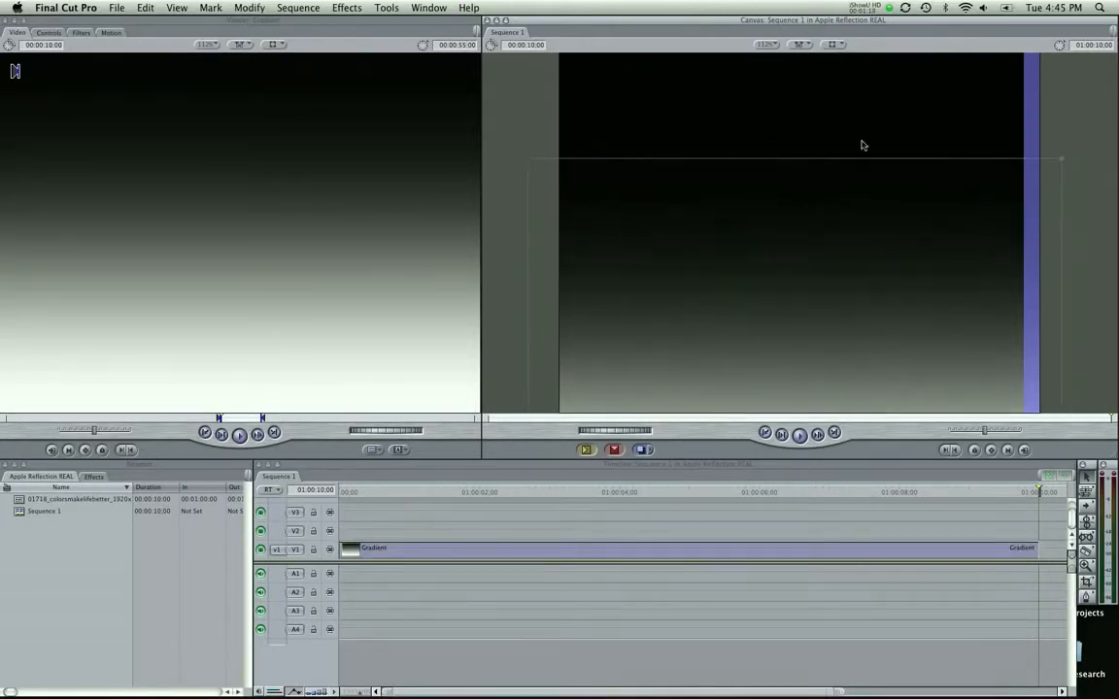
pyautogui.click(760, 230)
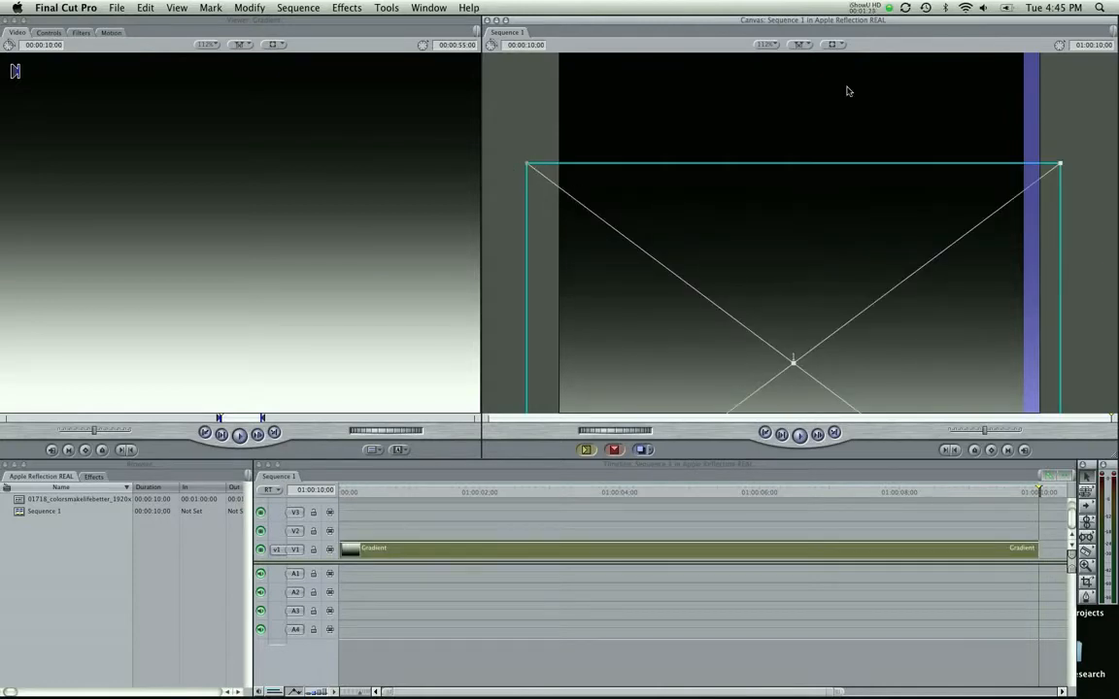
# Switch the Canvas view to Image, restore Image+Wireframe, and deselect the gradient.
pyautogui.click(835, 45)
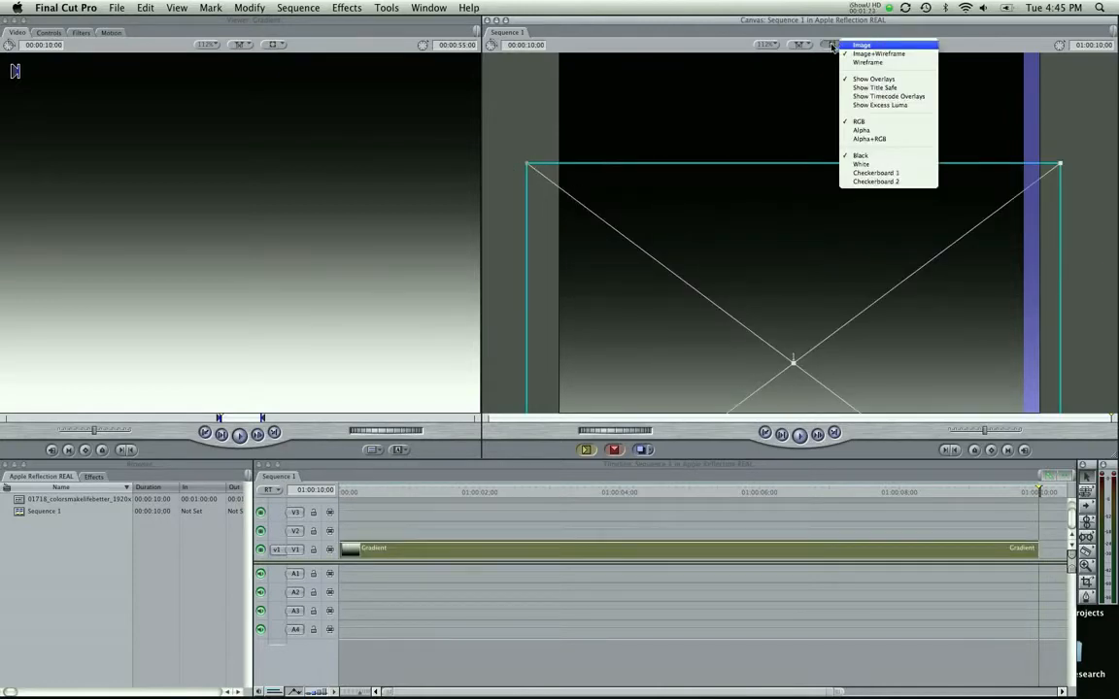
pyautogui.click(888, 46)
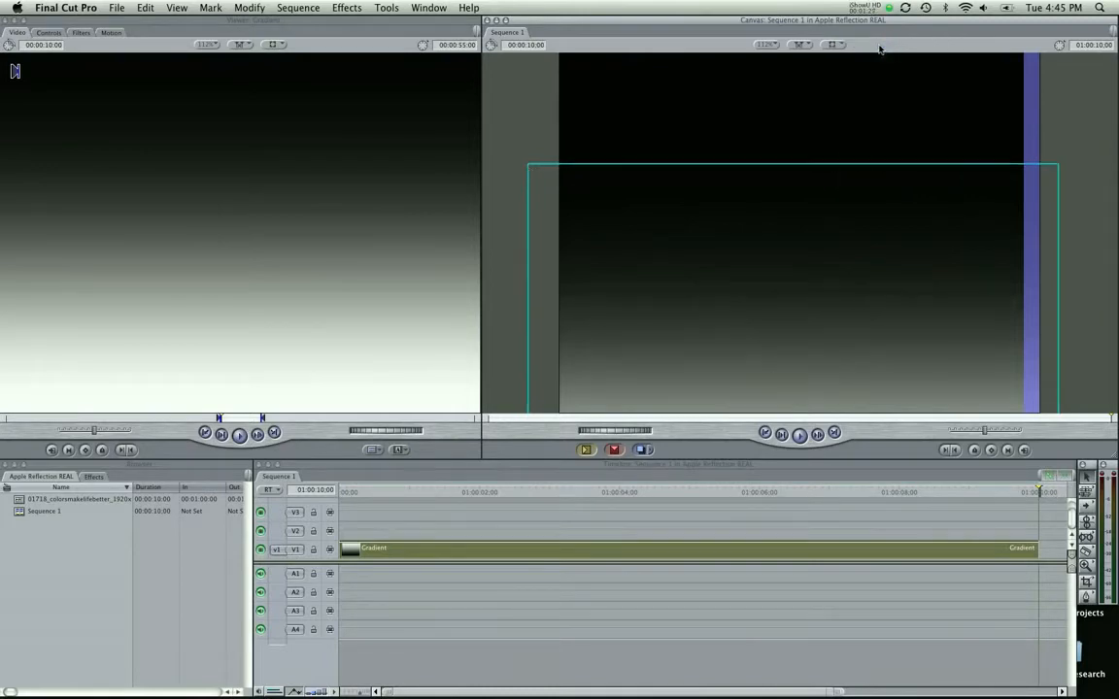
pyautogui.click(832, 43)
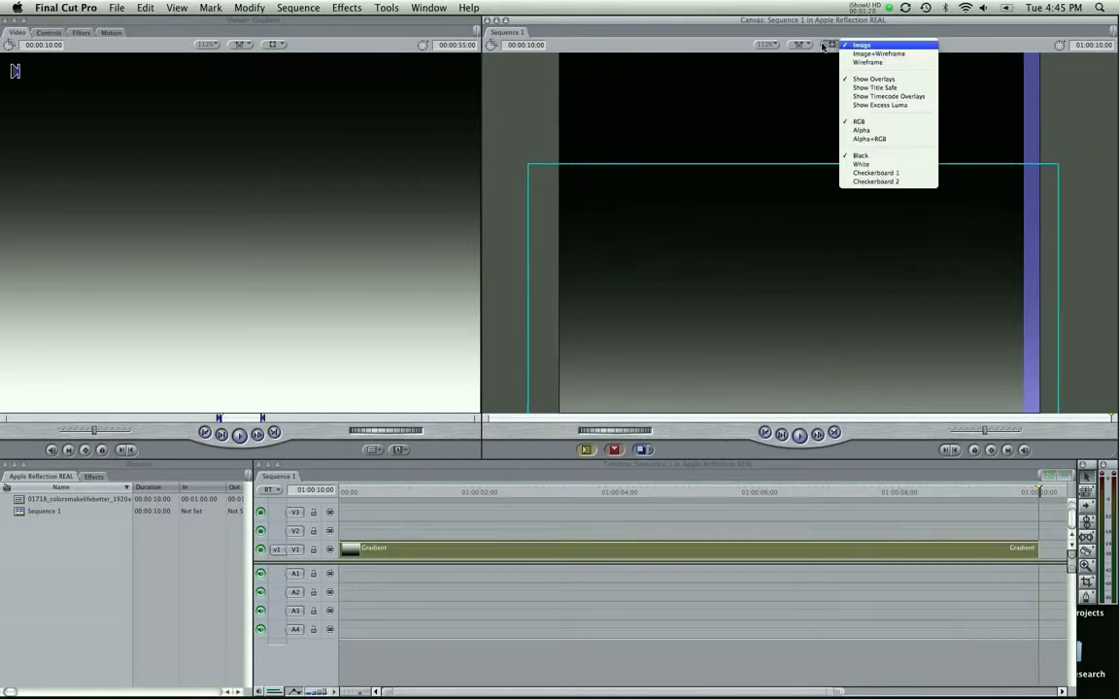
pyautogui.click(847, 53)
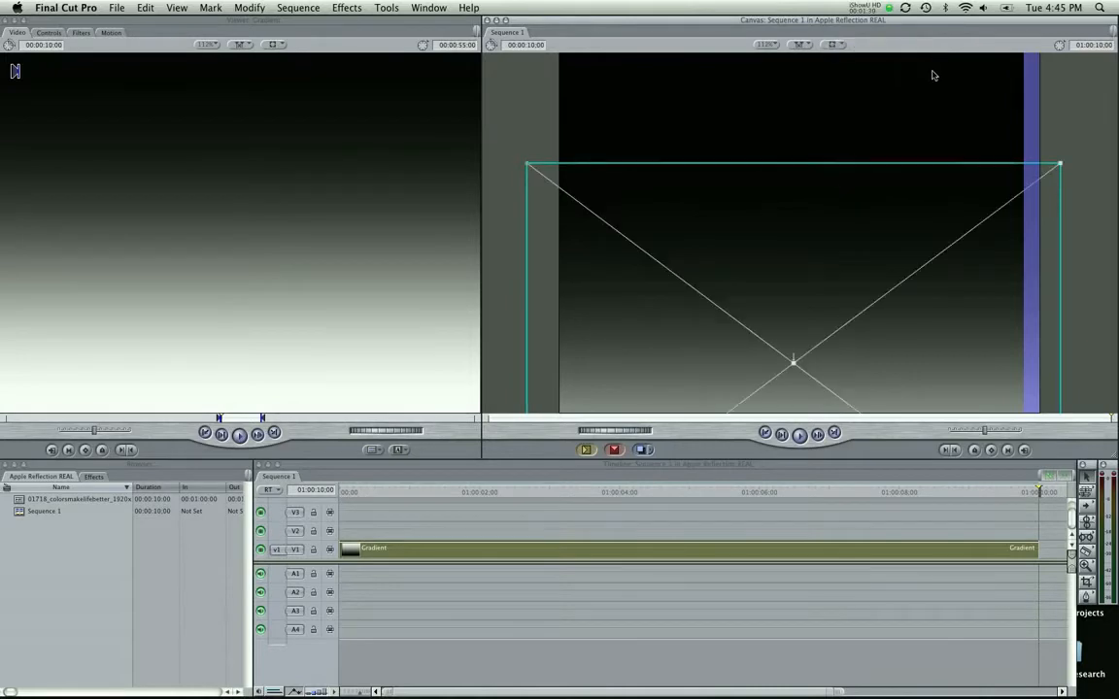
pyautogui.click(1069, 153)
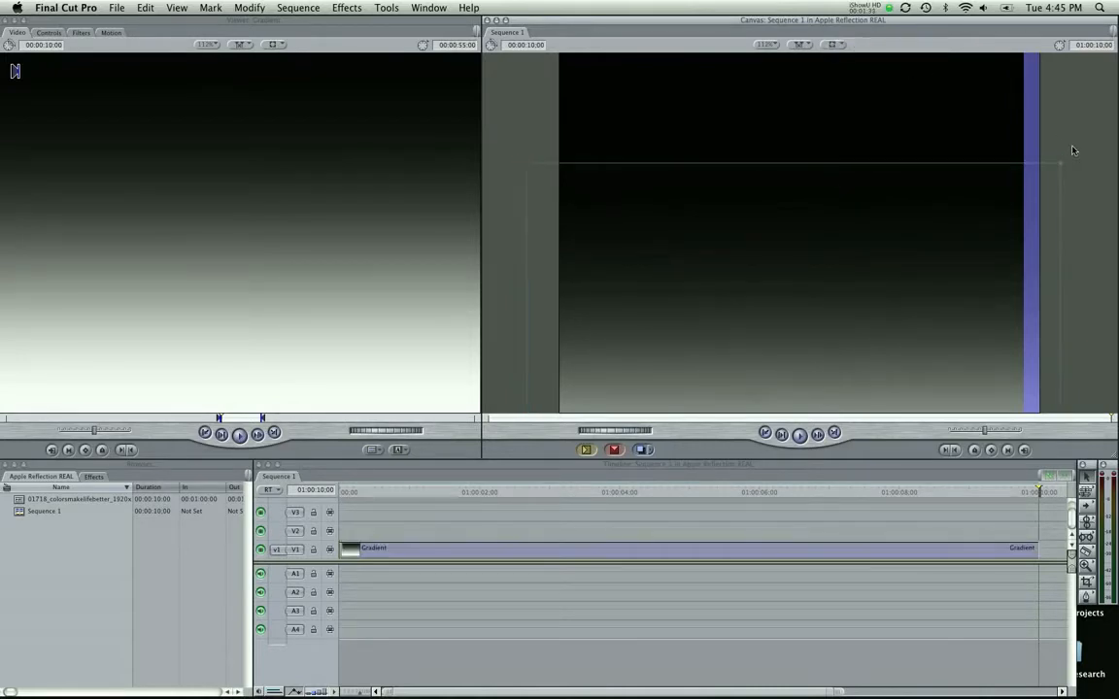
# Add 01718_colorsmakelifebetter_1920x1080.jpg to the start of track V2 above the gradient.
pyautogui.click(433, 510)
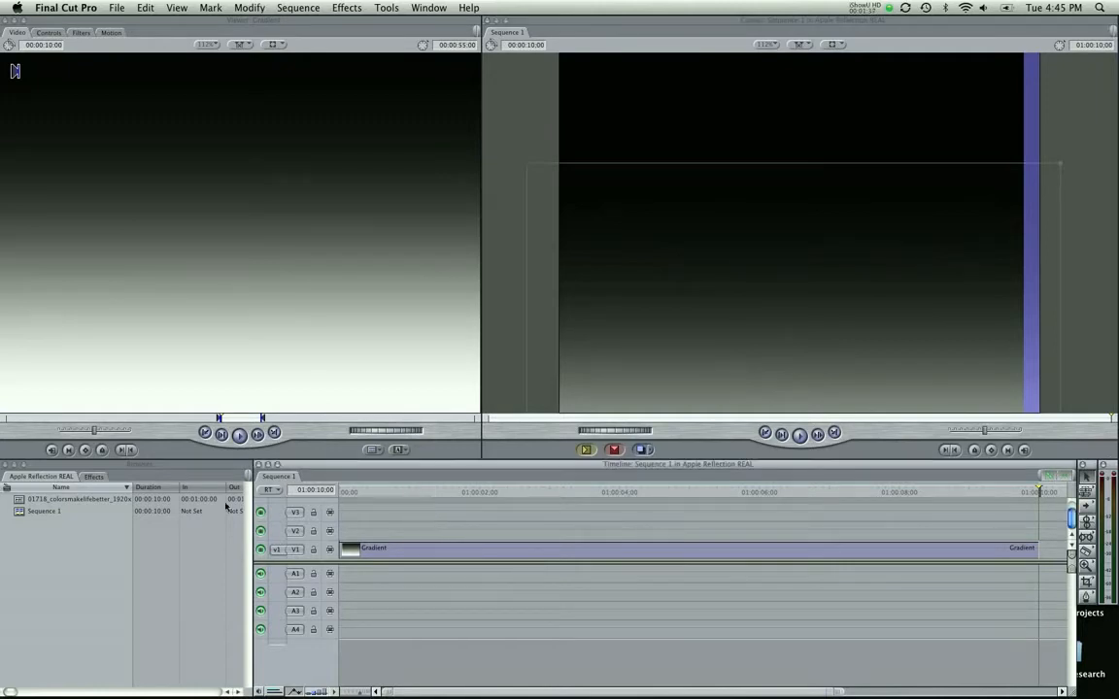
pyautogui.click(41, 545)
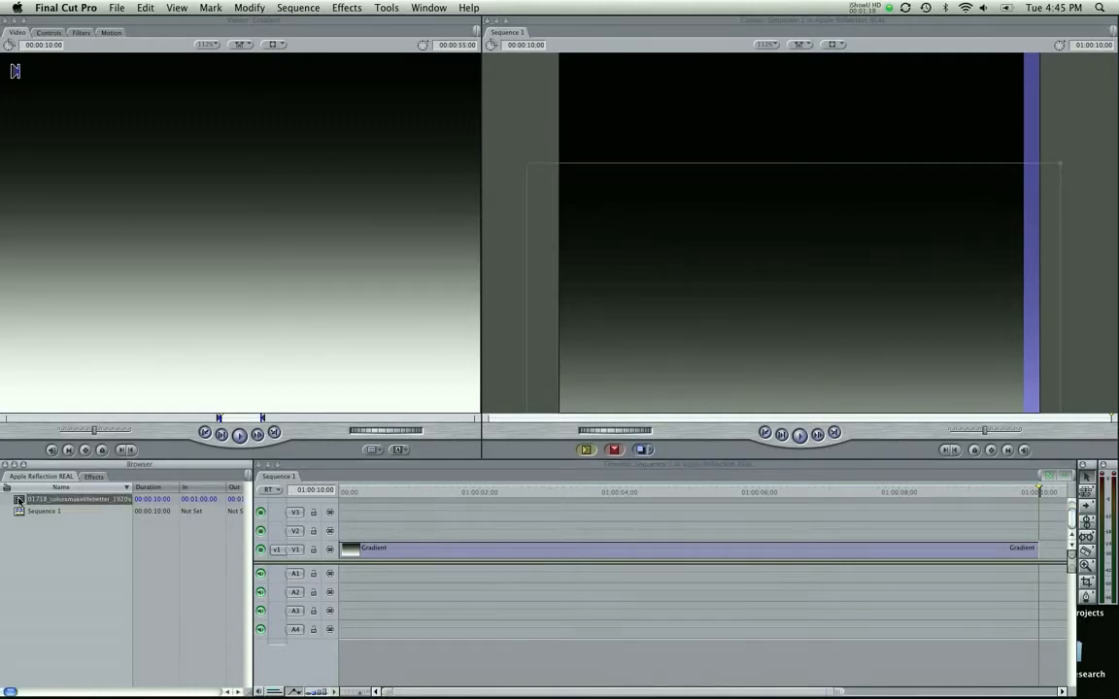
pyautogui.doubleClick(18, 499)
pyautogui.moveTo(19, 499); pyautogui.dragTo(347, 533)
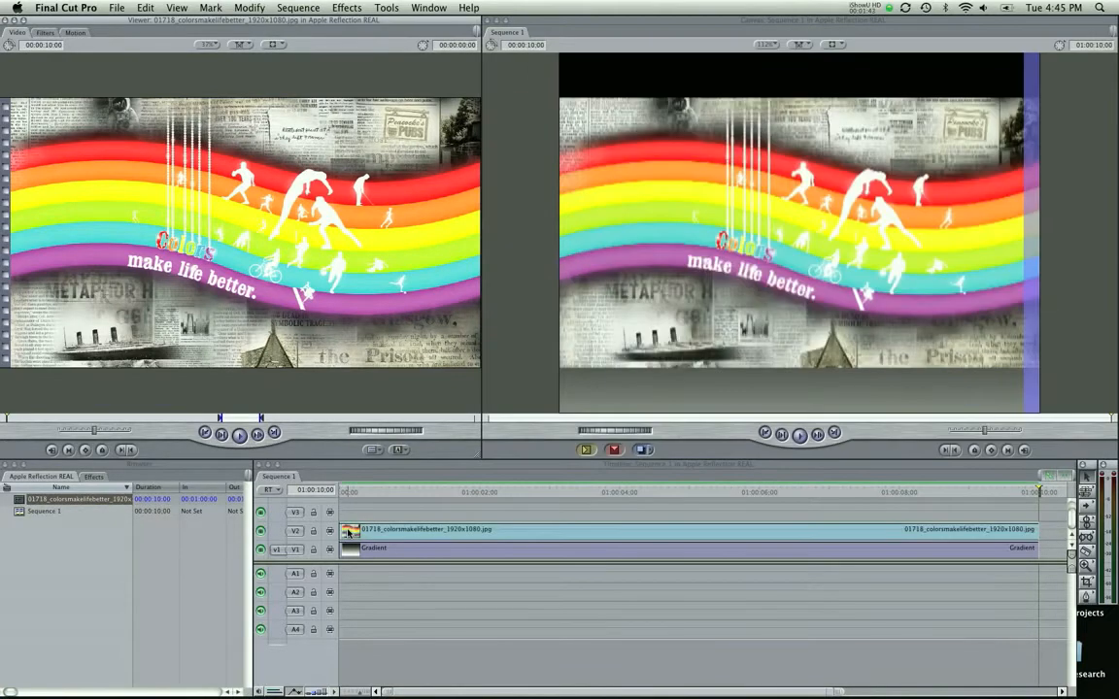
# Scale down the image in the Canvas and move it up, leaving space beneath it for a reflection.
pyautogui.click(553, 366)
pyautogui.moveTo(559, 367); pyautogui.dragTo(606, 334)
pyautogui.moveTo(656, 257); pyautogui.dragTo(643, 236)
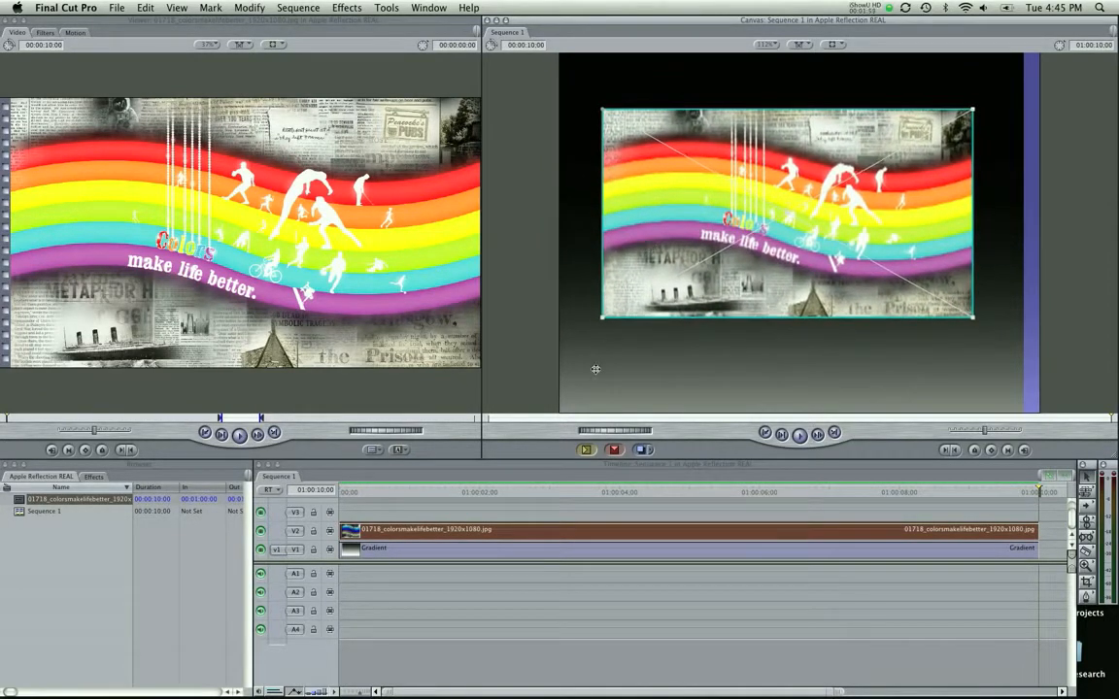
pyautogui.click(456, 520)
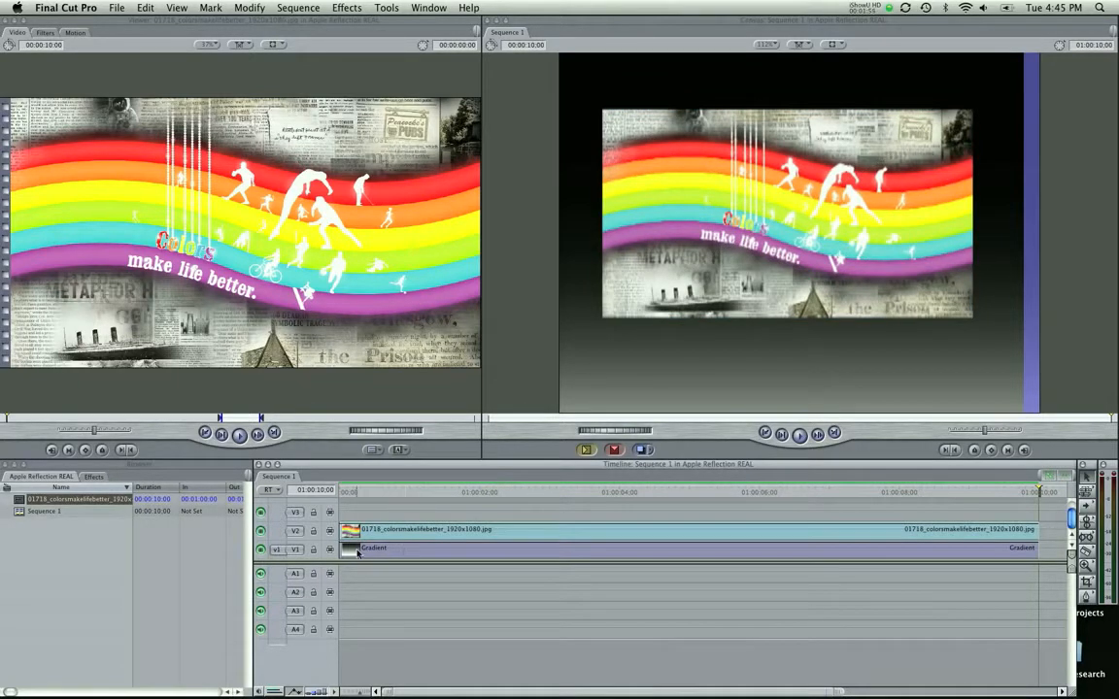
# Duplicate the V2 image clip onto track V3, then test-move the copy in the Canvas and undo that move.
pyautogui.moveTo(362, 535); pyautogui.dragTo(361, 512)
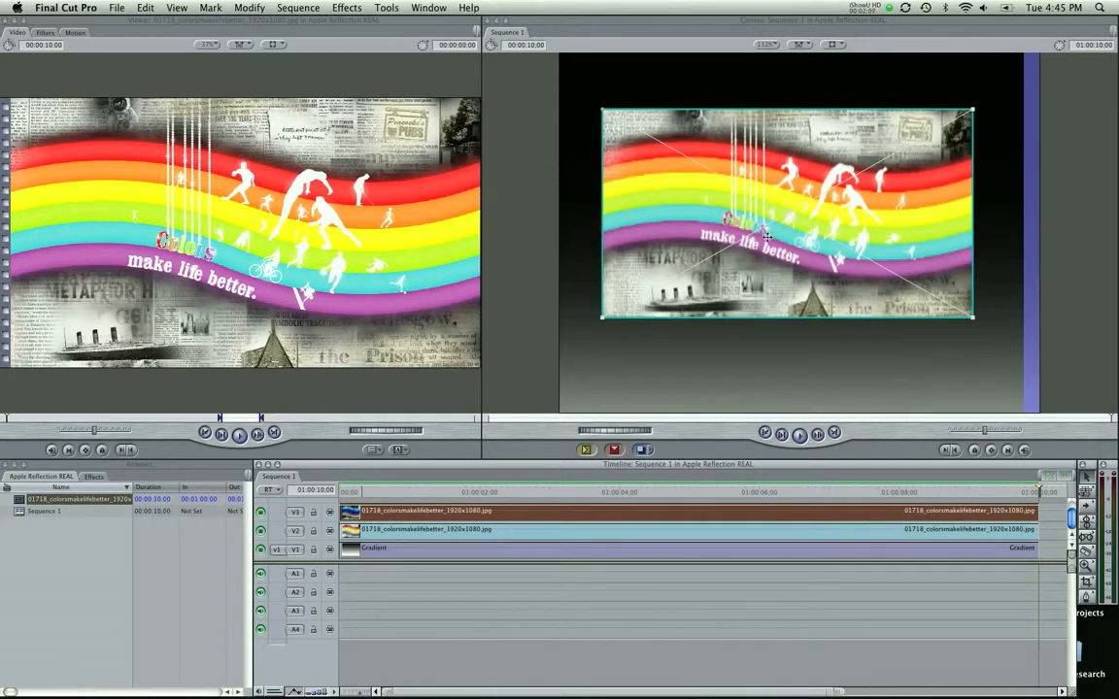
pyautogui.moveTo(678, 210)
pyautogui.mouseDown()
pyautogui.moveTo(651, 296)
pyautogui.moveTo(679, 233)
pyautogui.moveTo(641, 238)
pyautogui.moveTo(668, 244)
pyautogui.moveTo(675, 231)
pyautogui.moveTo(660, 237)
pyautogui.moveTo(683, 222)
pyautogui.moveTo(672, 196)
pyautogui.mouseUp()
pyautogui.press('super+z')
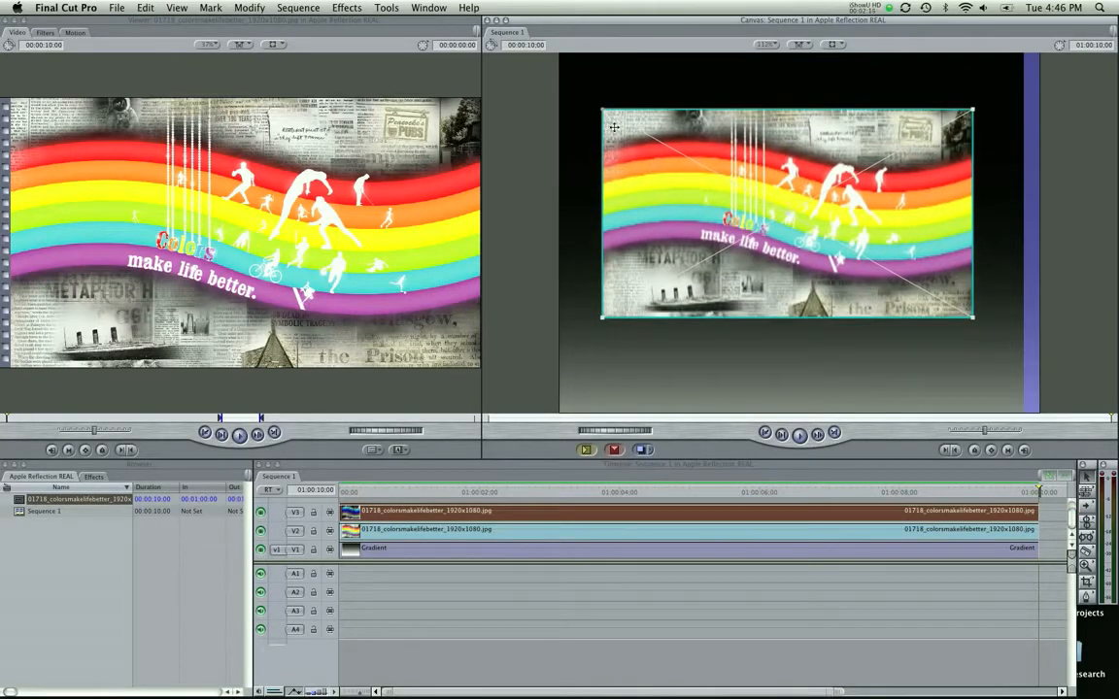
# Apply the Perspective video filter Flop to the duplicate image clip on track V3.
pyautogui.doubleClick(444, 511)
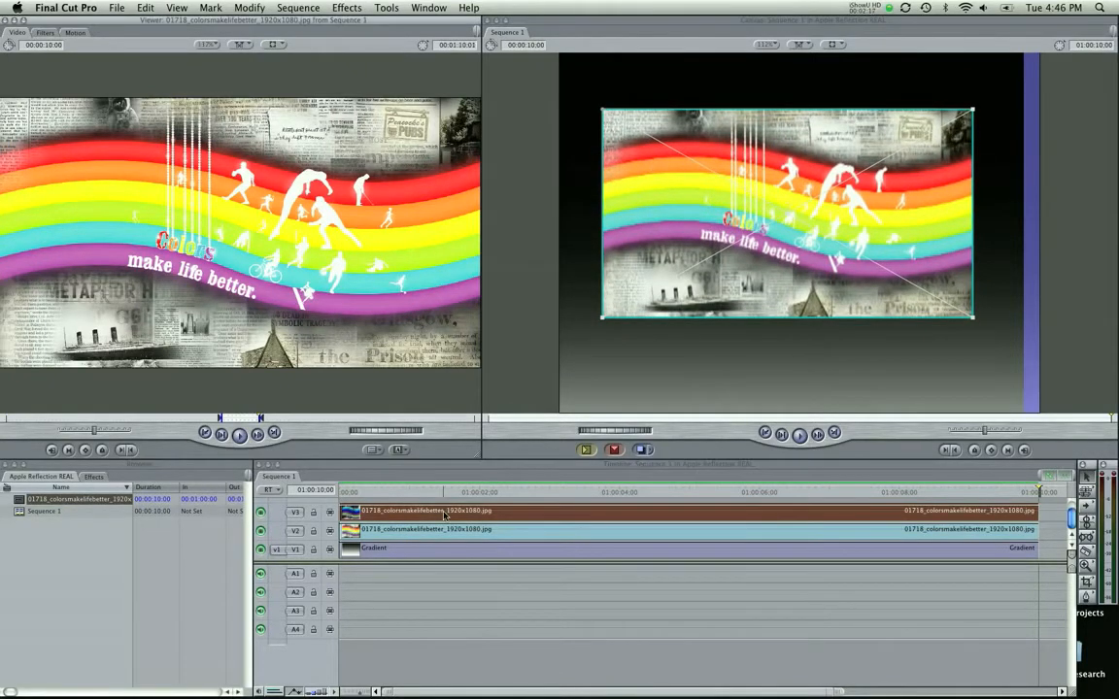
pyautogui.click(351, 7)
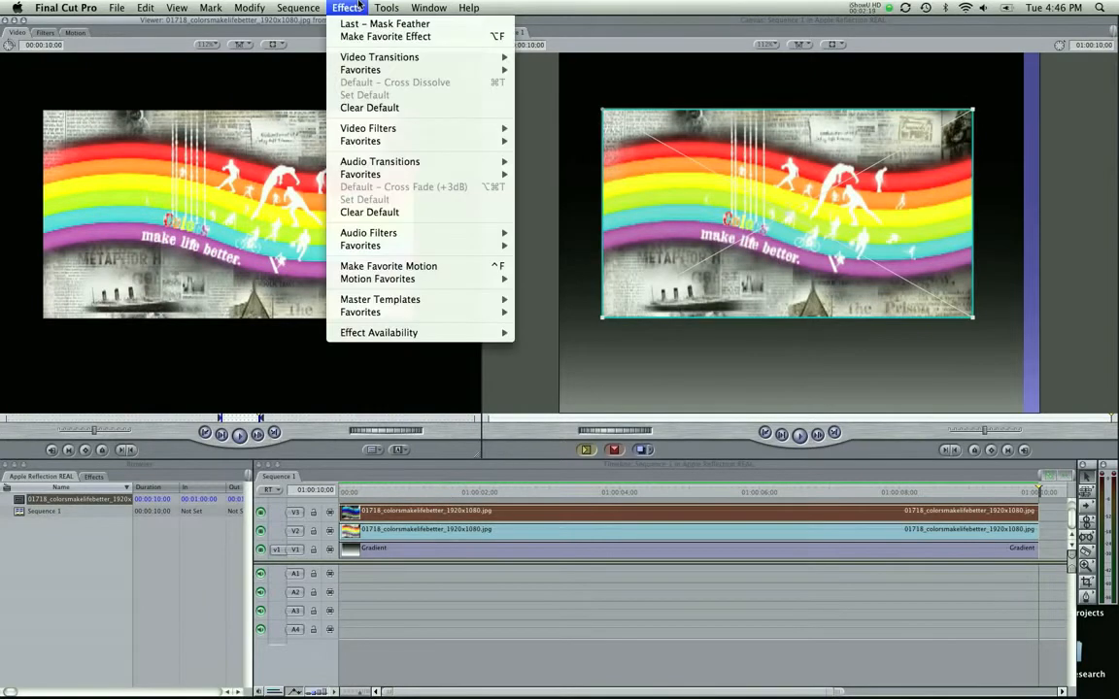
pyautogui.moveTo(435, 128)
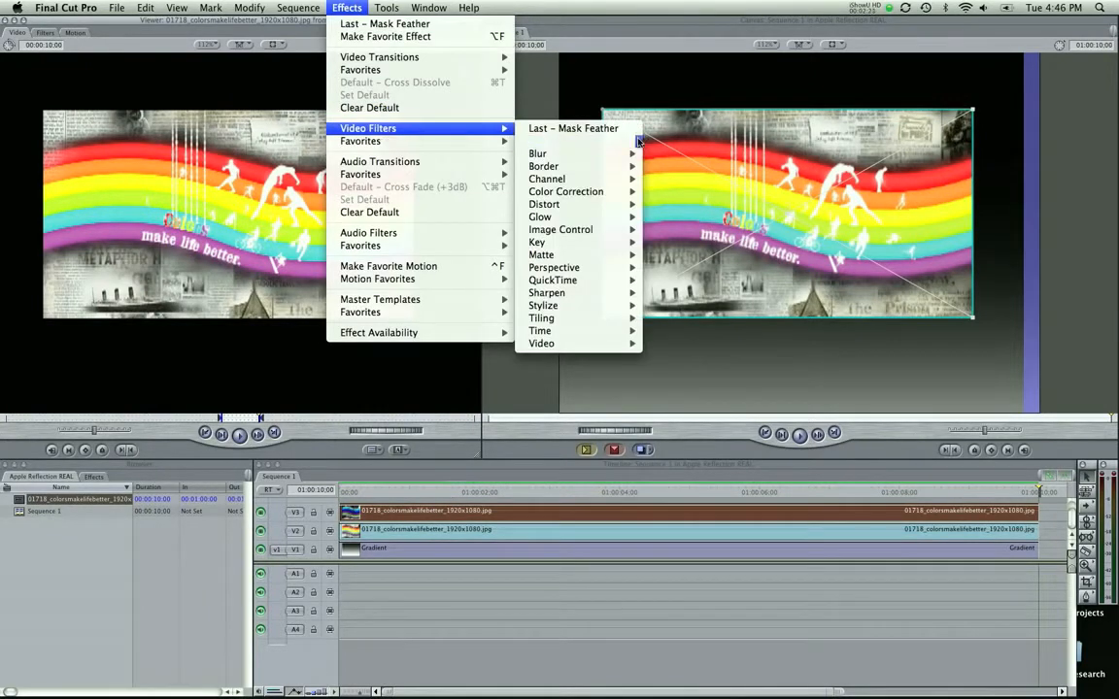
pyautogui.moveTo(581, 269)
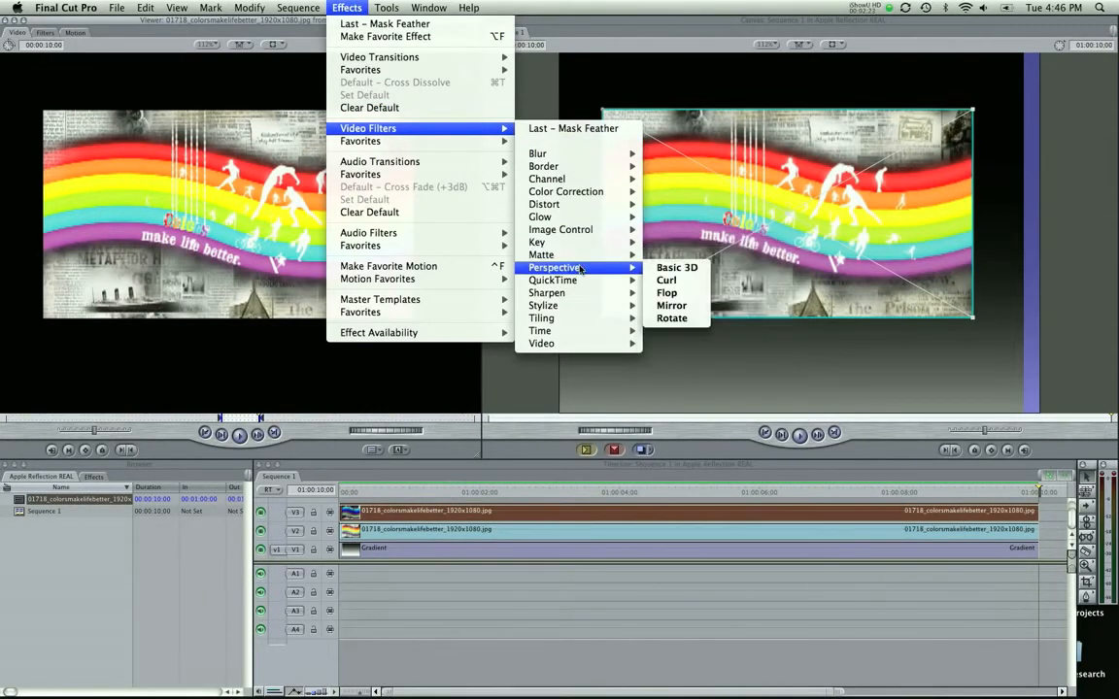
pyautogui.click(668, 293)
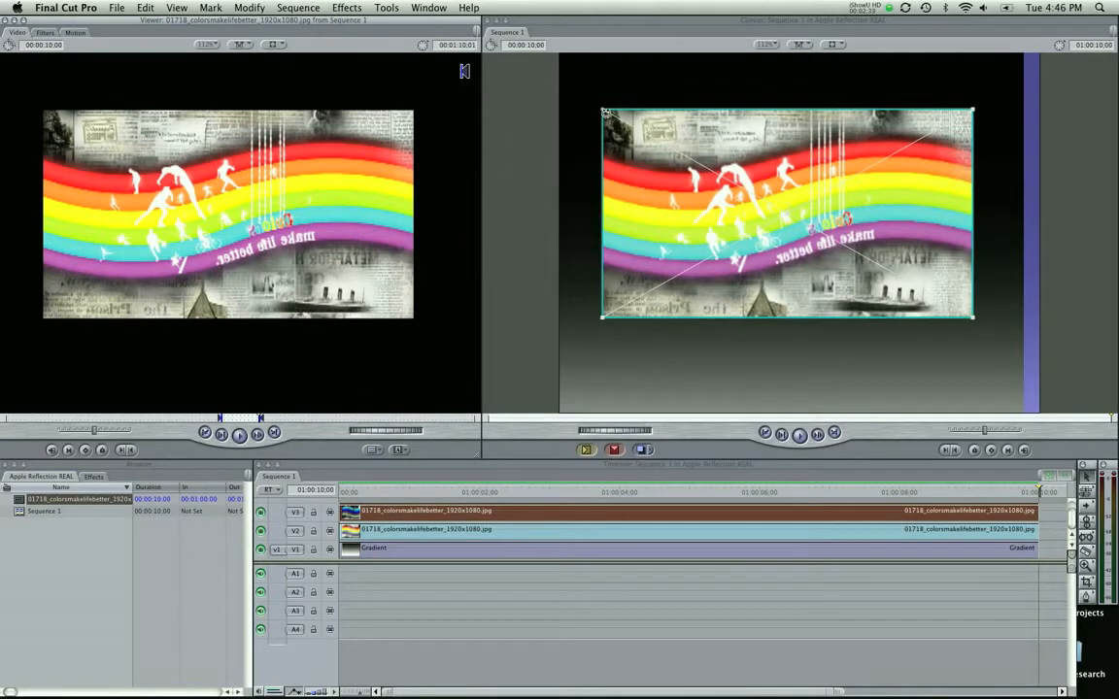
# Rotate the V3 copy upside down in the Canvas and move it directly beneath the original image, edges meeting.
pyautogui.moveTo(603, 111); pyautogui.dragTo(917, 224)
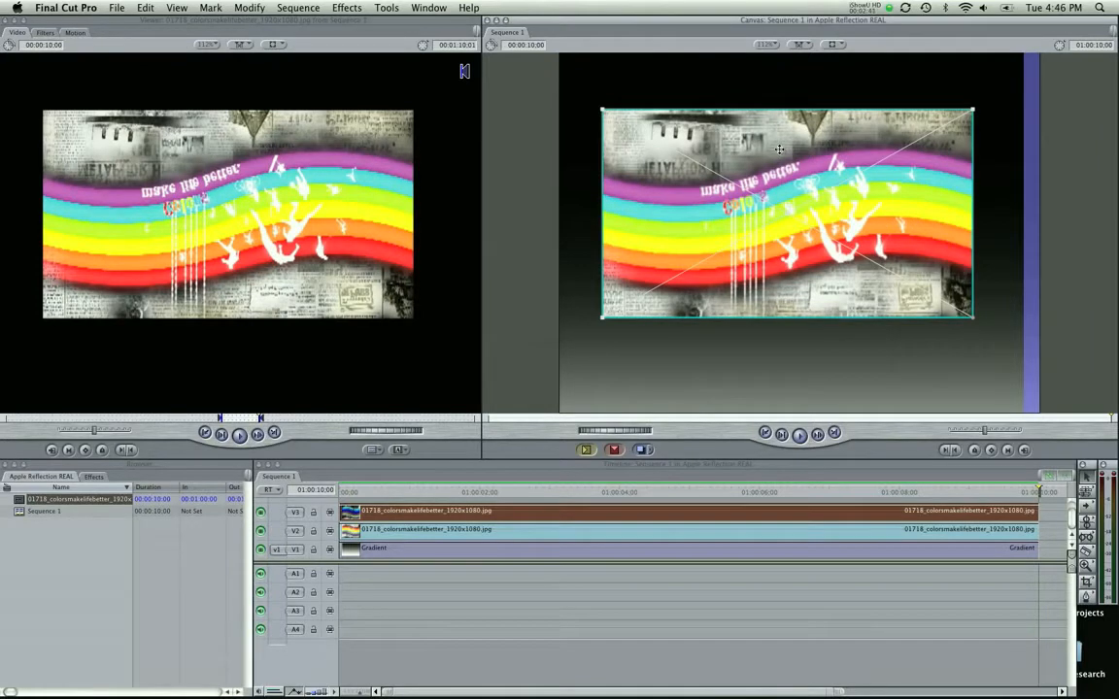
pyautogui.moveTo(778, 148); pyautogui.dragTo(819, 363)
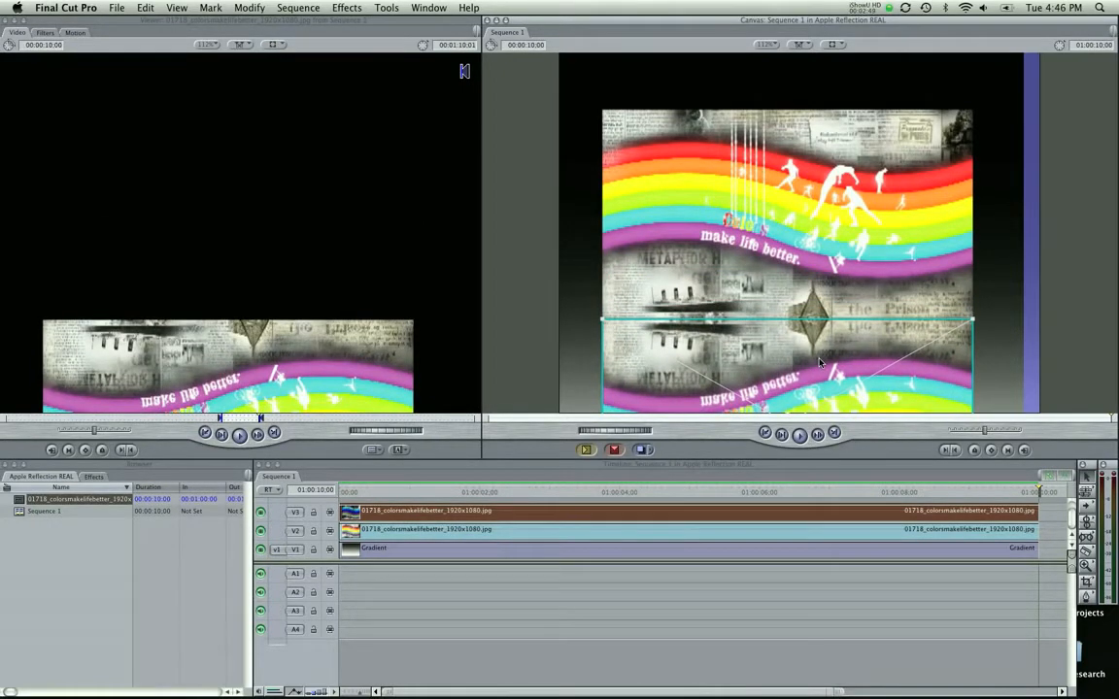
# Deselect the V3 clip and lower its opacity with the clip overlay in the timeline, making the reflection semi-transparent.
pyautogui.scroll(1, 843, 507)
pyautogui.click(838, 508)
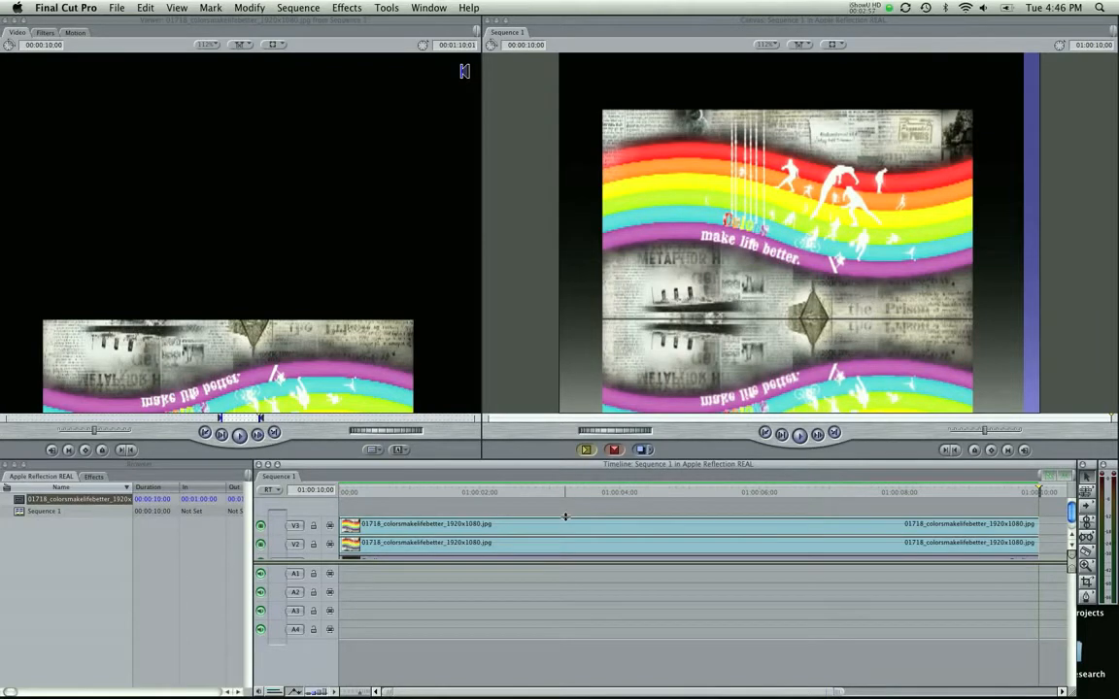
pyautogui.moveTo(566, 518); pyautogui.dragTo(562, 526)
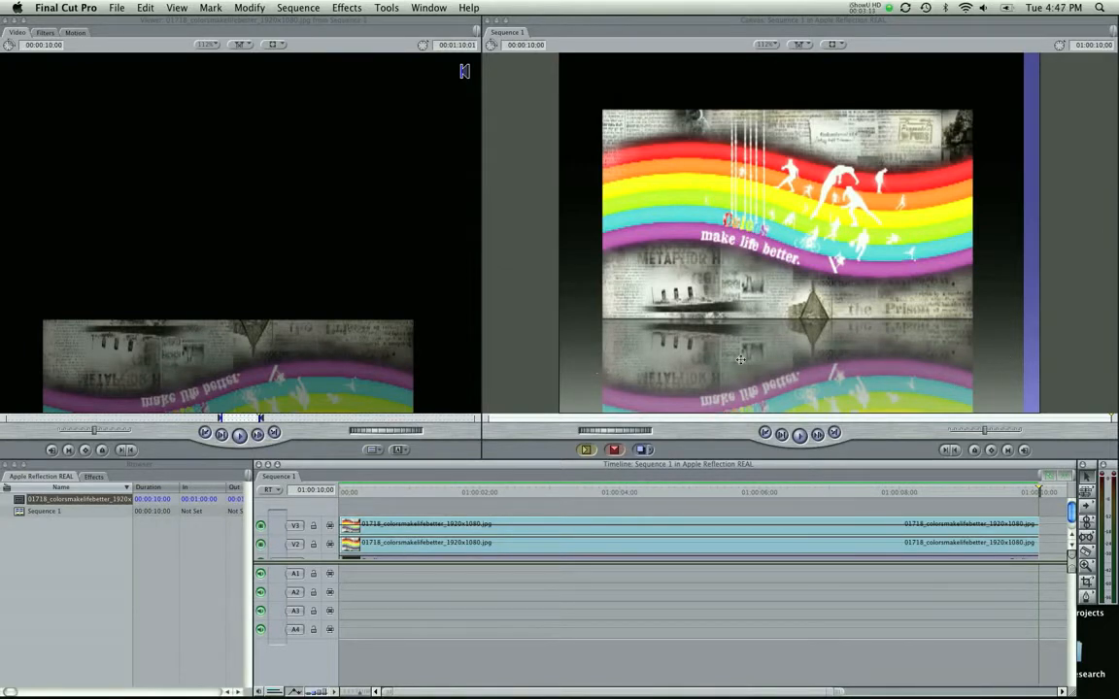
# Apply the Matte video filter Mask Shape to the V3 reflection clip.
pyautogui.click(393, 526)
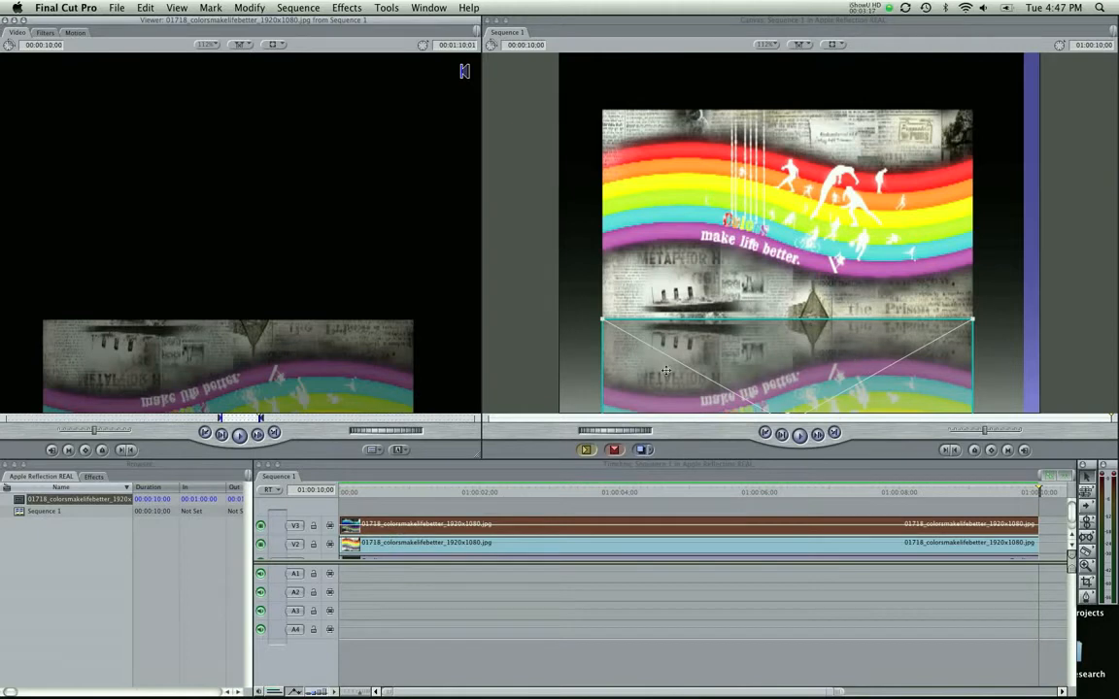
pyautogui.click(346, 6)
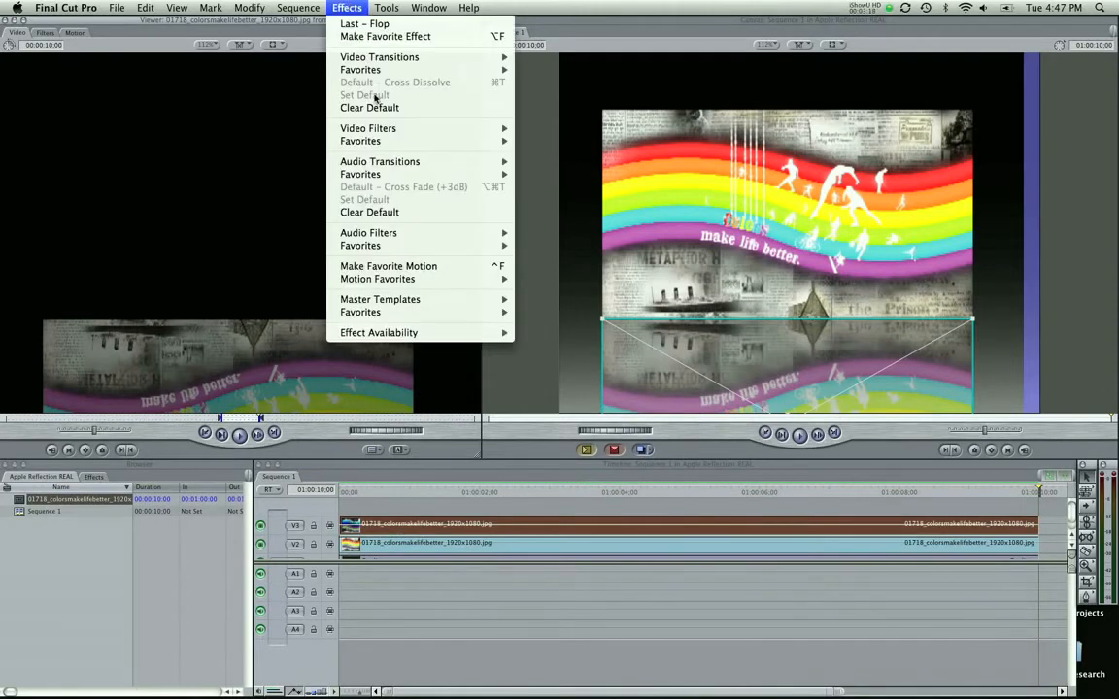
pyautogui.moveTo(384, 129)
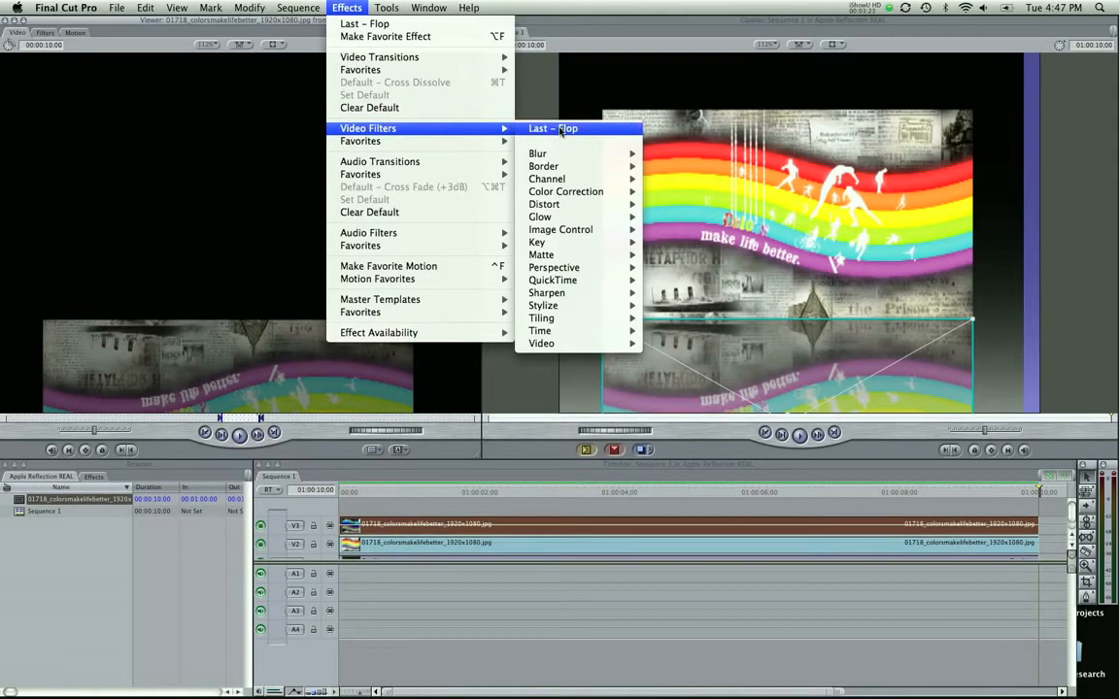
pyautogui.moveTo(582, 255)
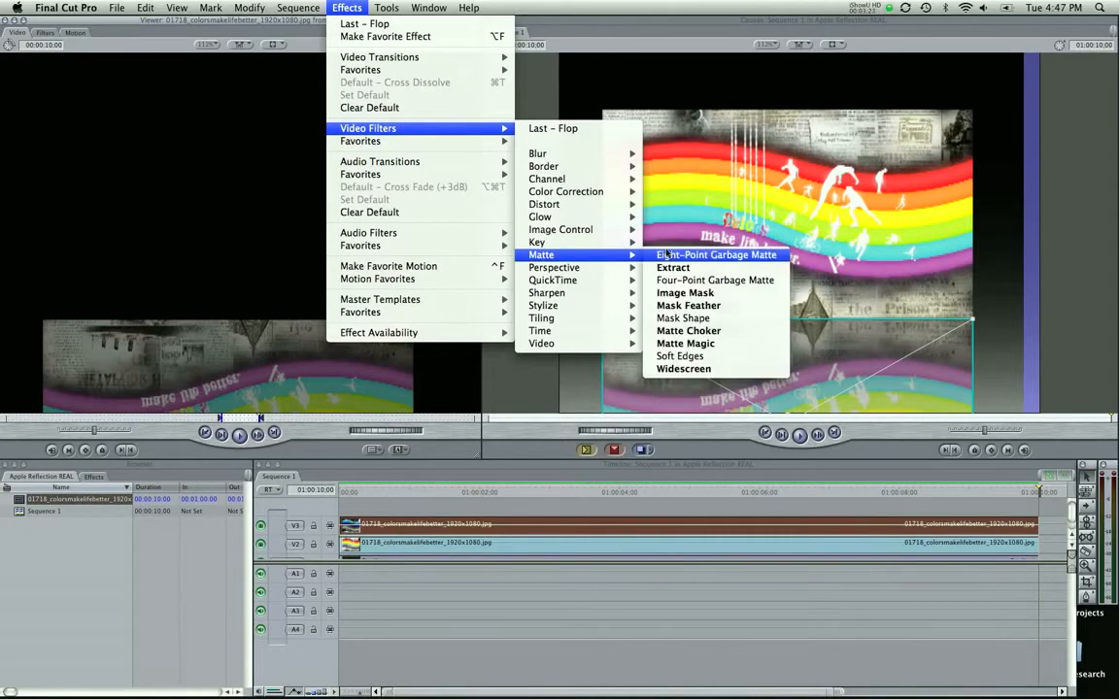
pyautogui.click(689, 318)
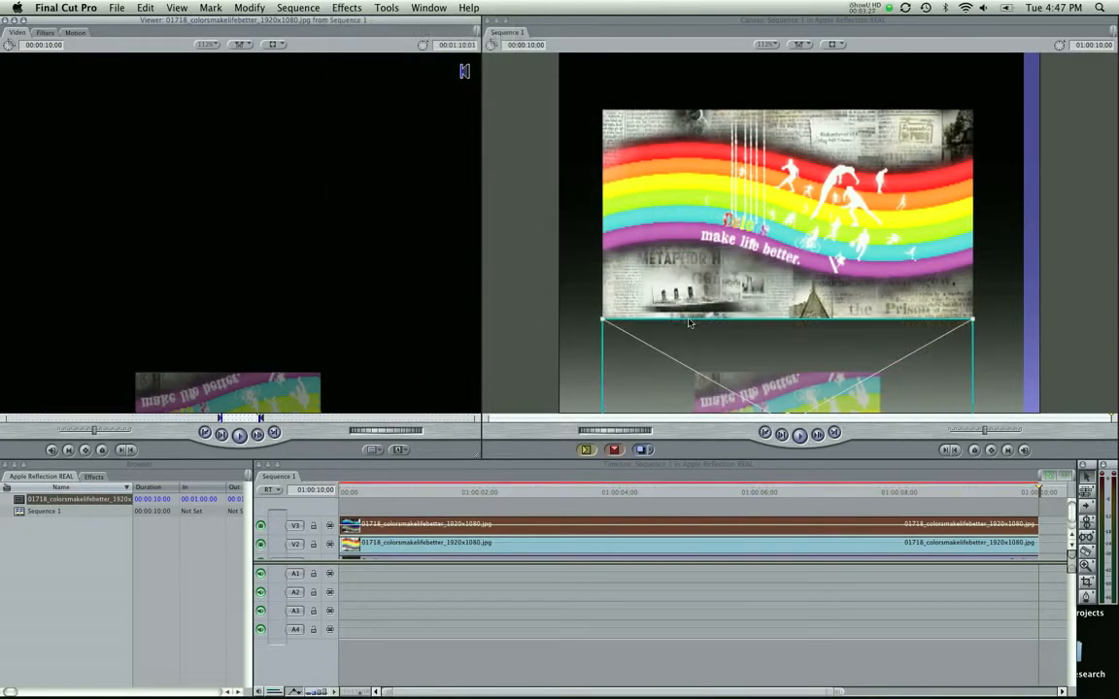
# Set the Mask Shape horizontal scale to 143 and its center to about -25.97, 556.42, keeping only the reflection's upper strip.
pyautogui.click(46, 34)
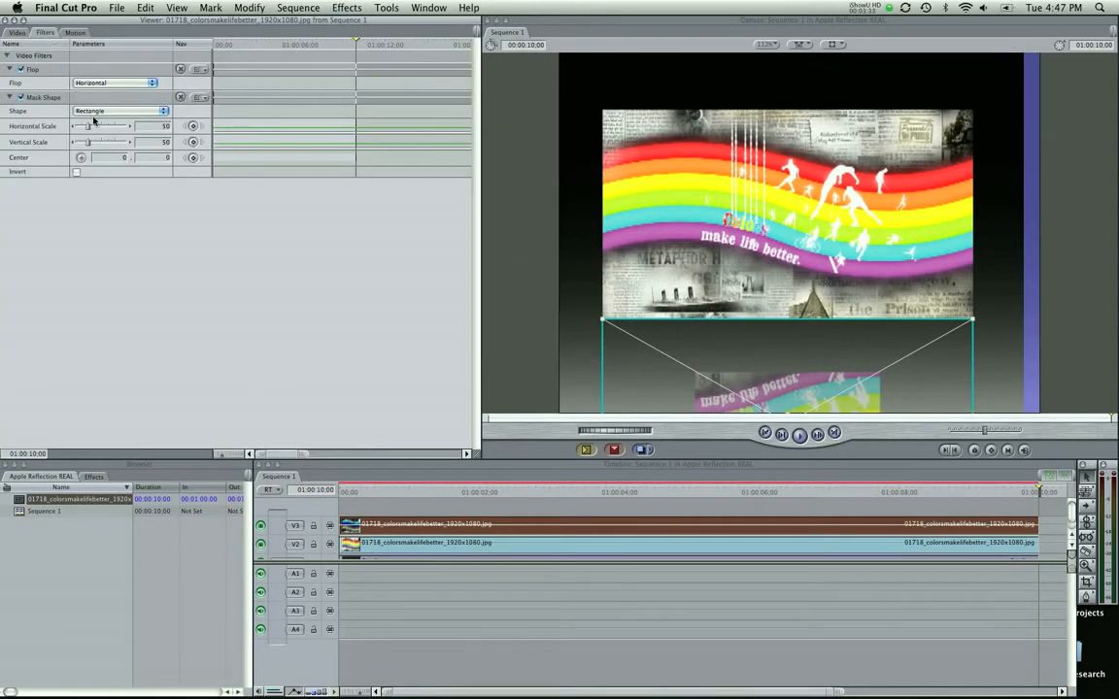
pyautogui.moveTo(93, 128); pyautogui.dragTo(111, 128)
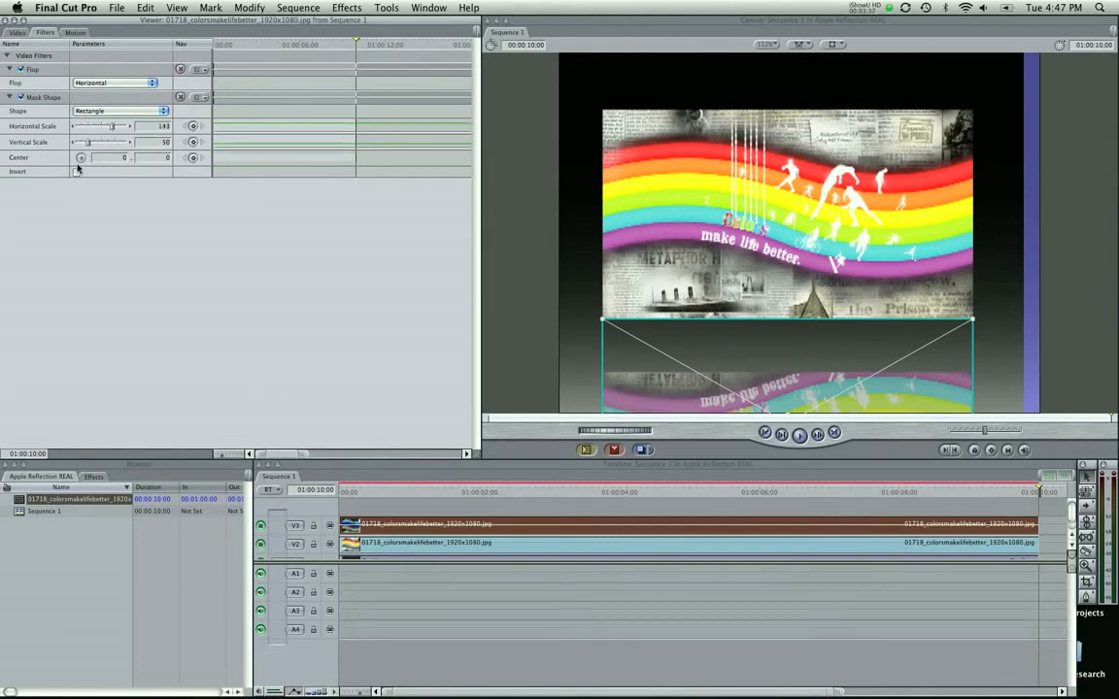
pyautogui.click(80, 158)
pyautogui.moveTo(752, 390); pyautogui.dragTo(781, 653)
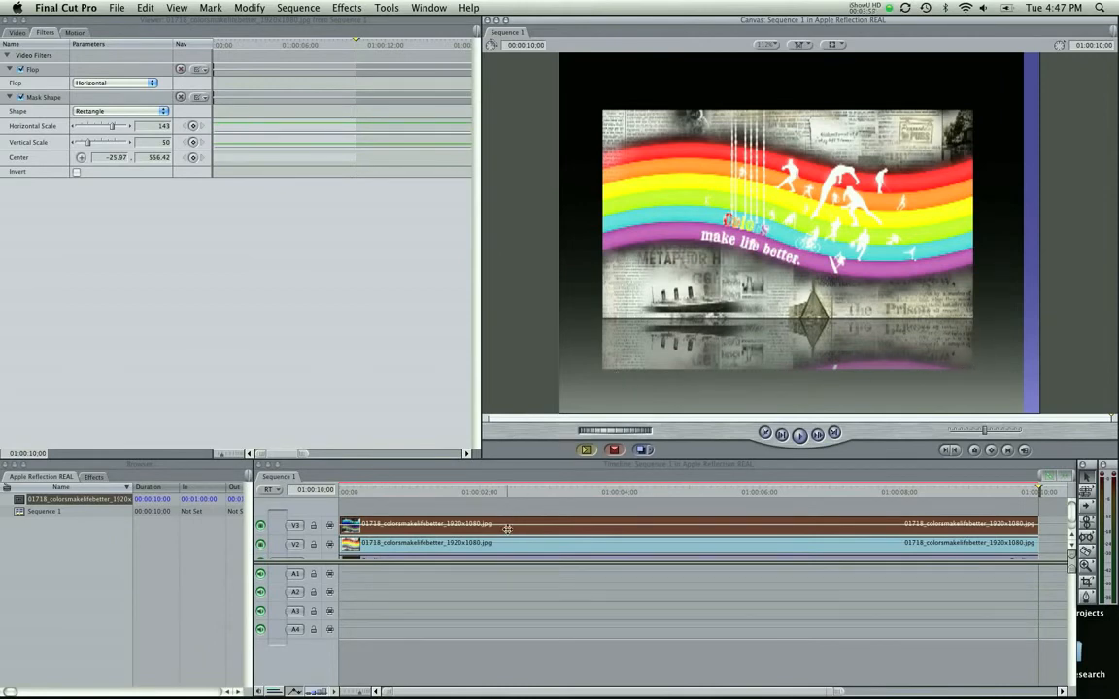
# Try to apply the Matte video filter Mask Feather to the V3 reflection clip.
pyautogui.click(347, 7)
pyautogui.moveTo(457, 128)
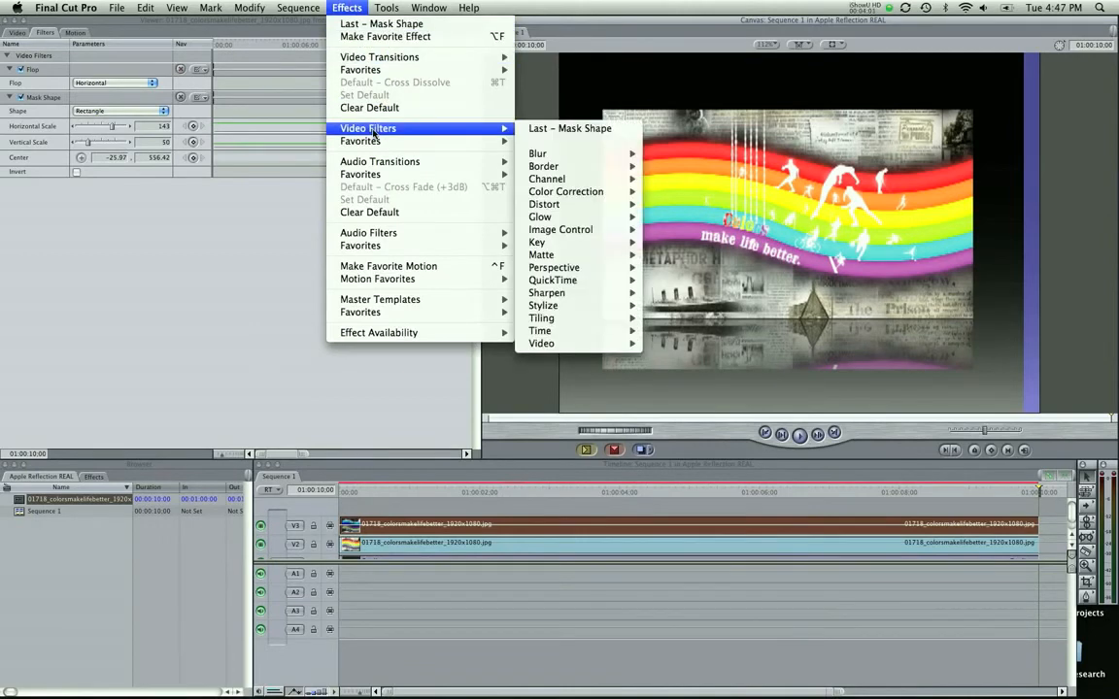
pyautogui.moveTo(562, 256)
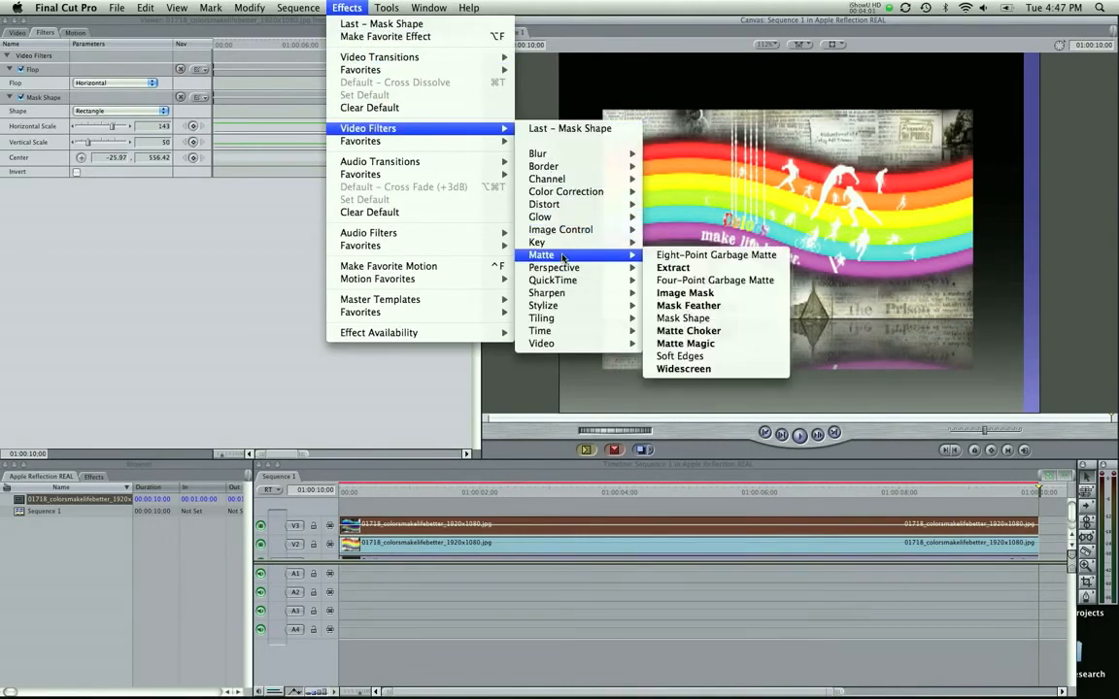
pyautogui.click(686, 305)
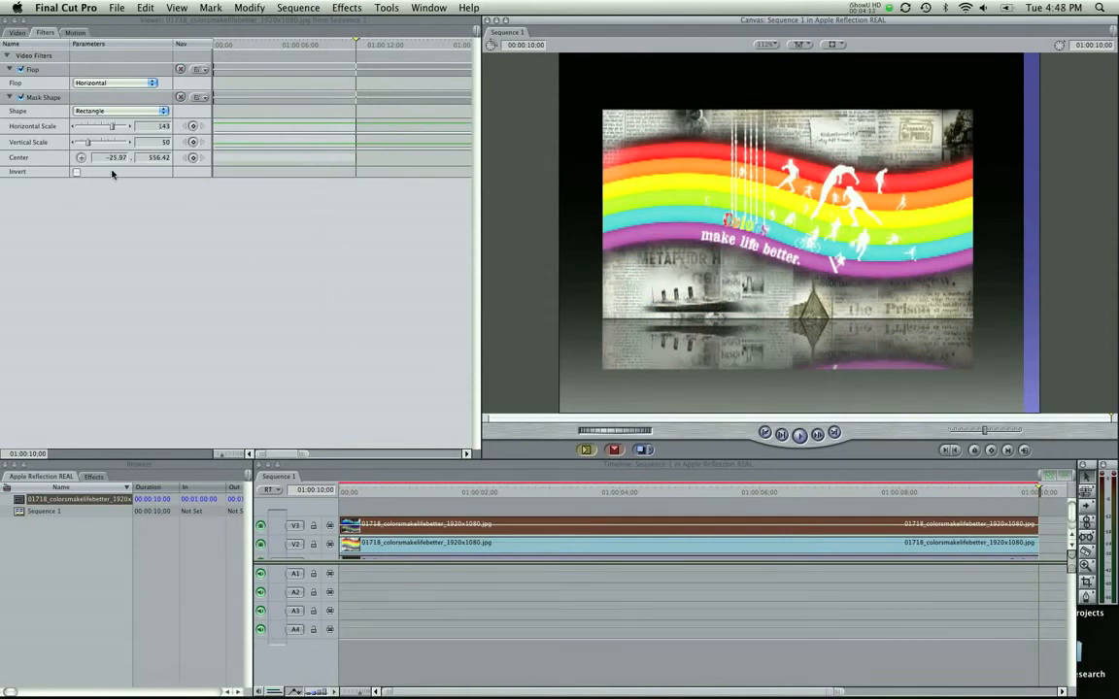
# Open the V3 reflection clip, apply the Mask Feather filter with a Soft value of 22, and leave nothing selected in the Canvas.
pyautogui.doubleClick(411, 525)
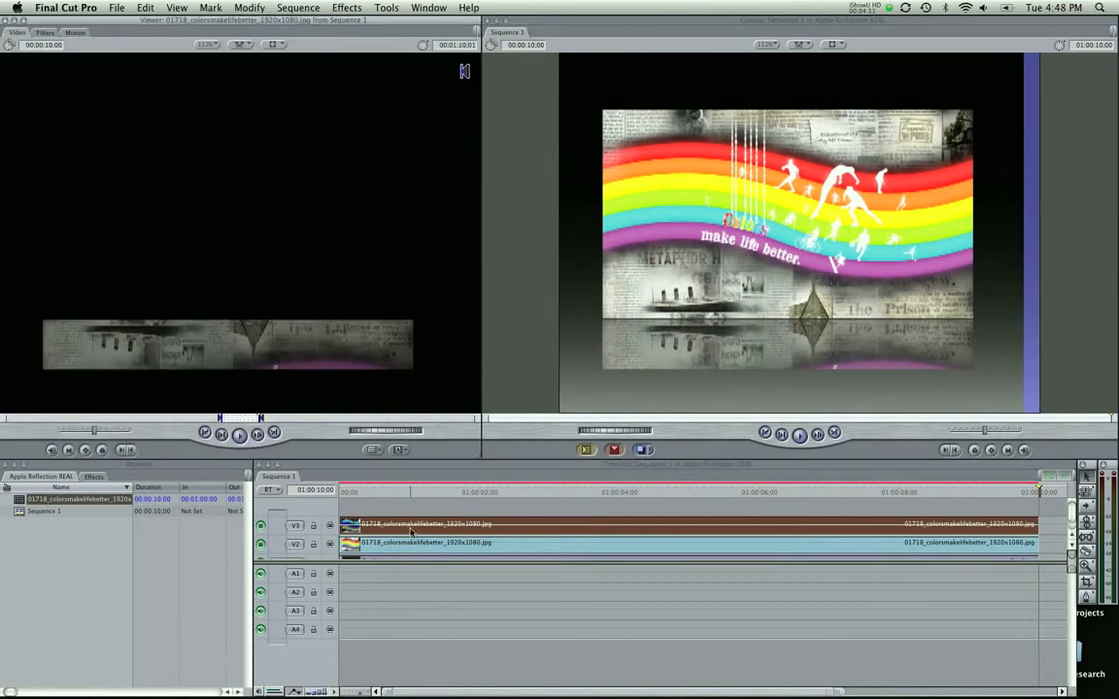
pyautogui.click(45, 32)
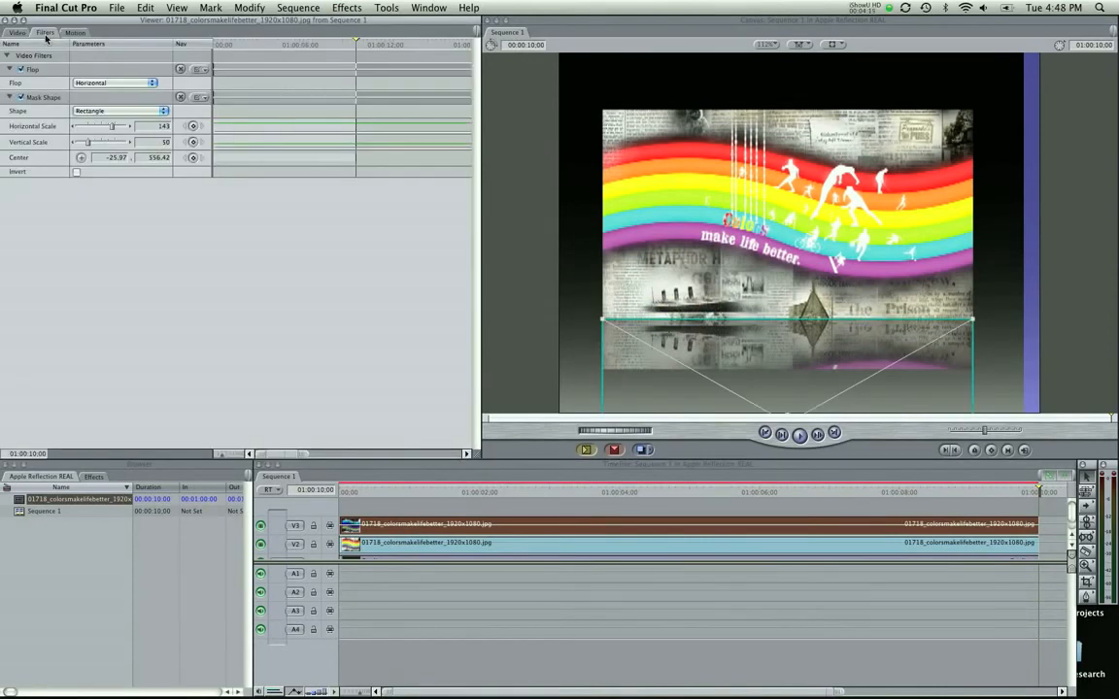
pyautogui.click(352, 8)
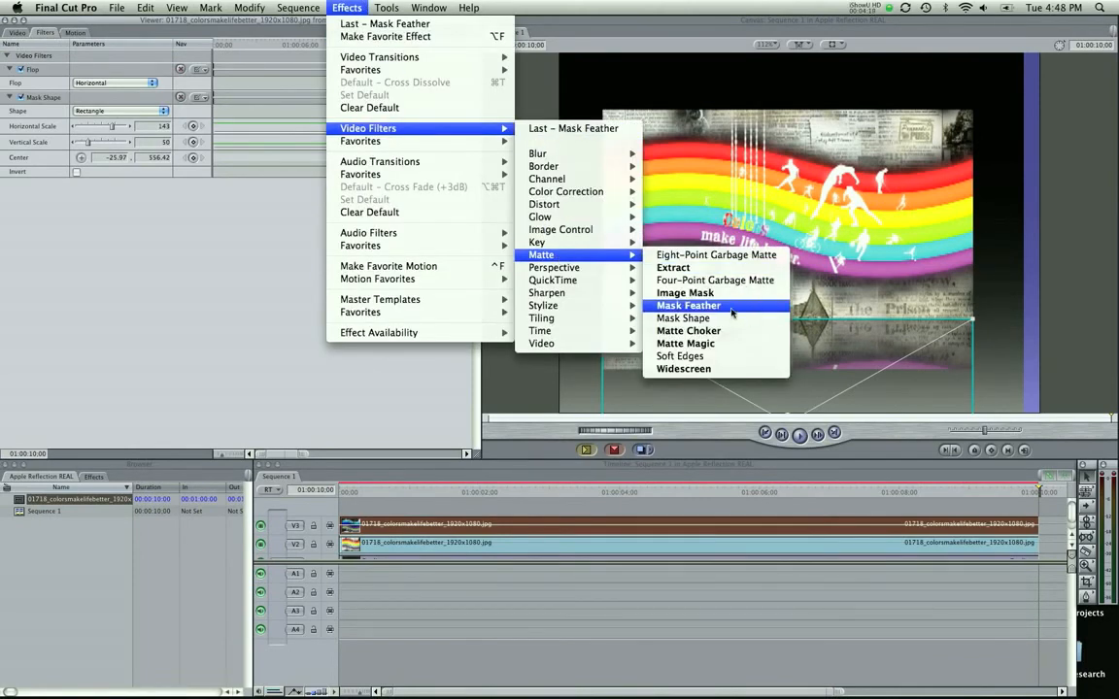
pyautogui.click(731, 309)
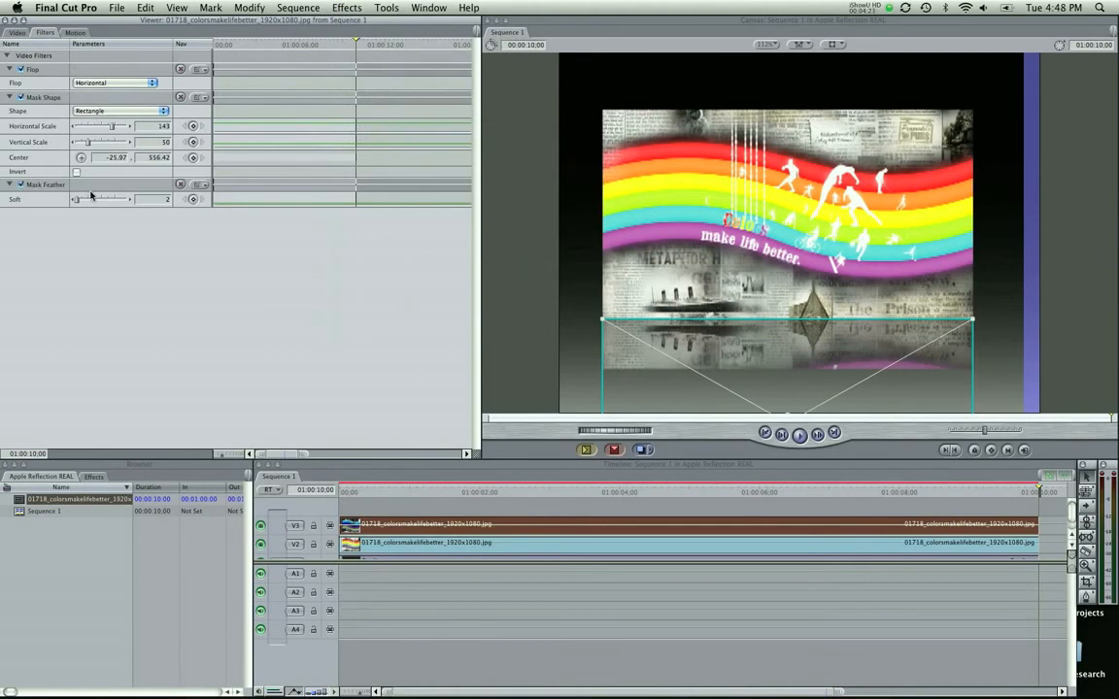
pyautogui.moveTo(77, 198); pyautogui.dragTo(88, 204)
pyautogui.click(528, 324)
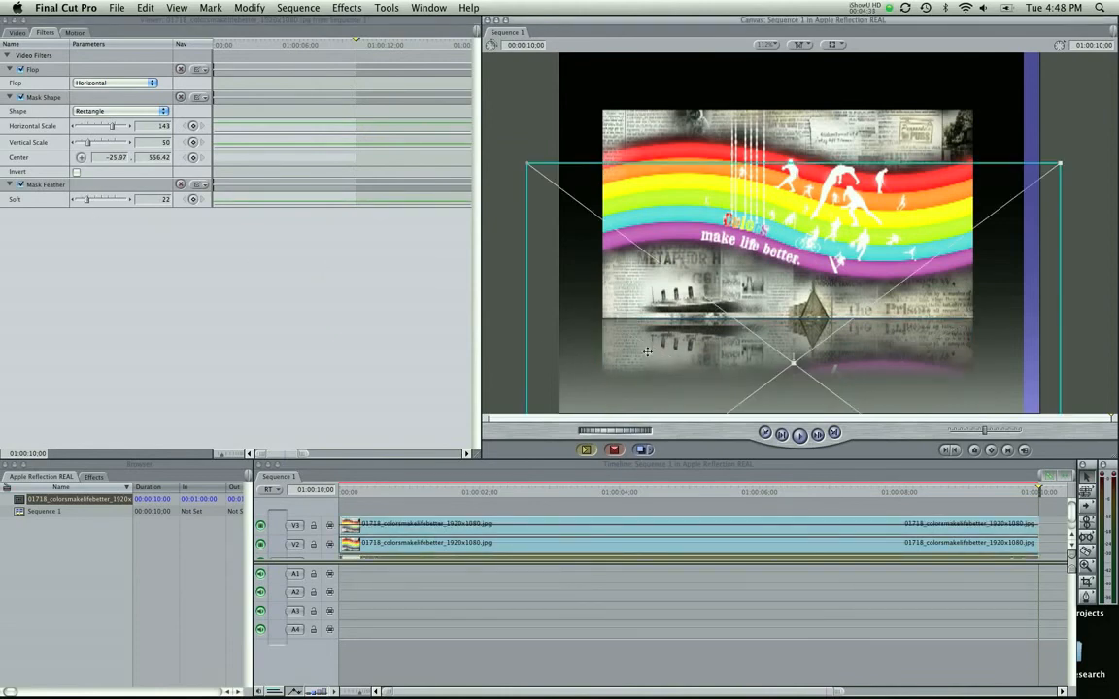
pyautogui.click(1109, 191)
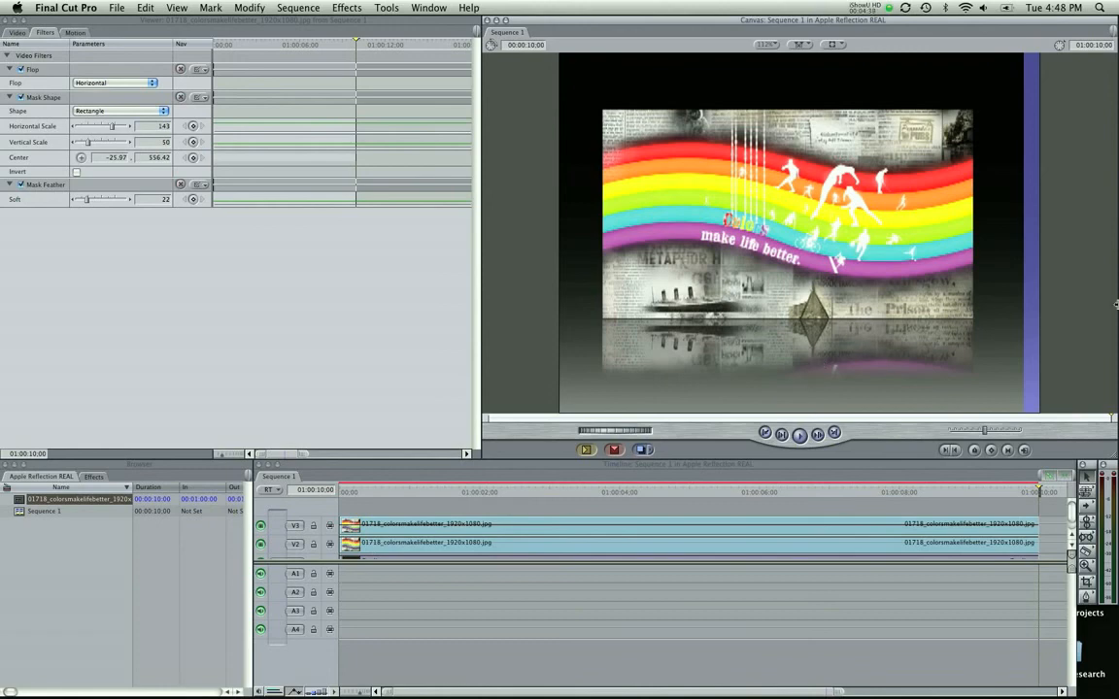
# Move the V1 gradient down in the Canvas to darken the area behind the reflection, and deselect it.
pyautogui.click(886, 254)
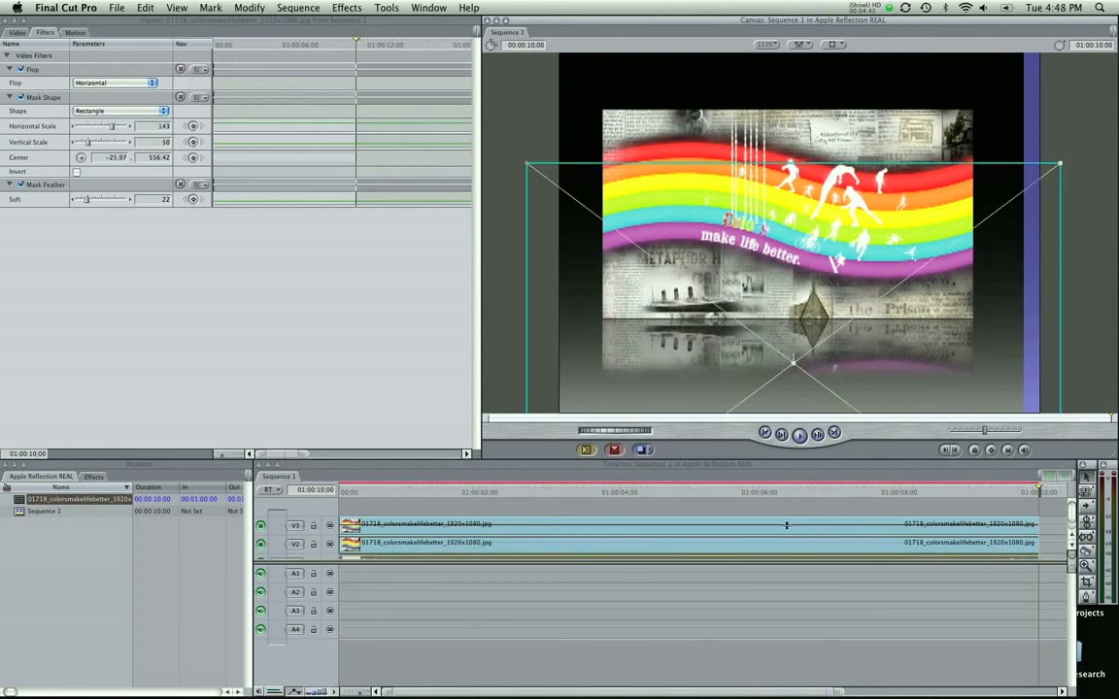
pyautogui.scroll(-2, 773, 554)
pyautogui.doubleClick(766, 553)
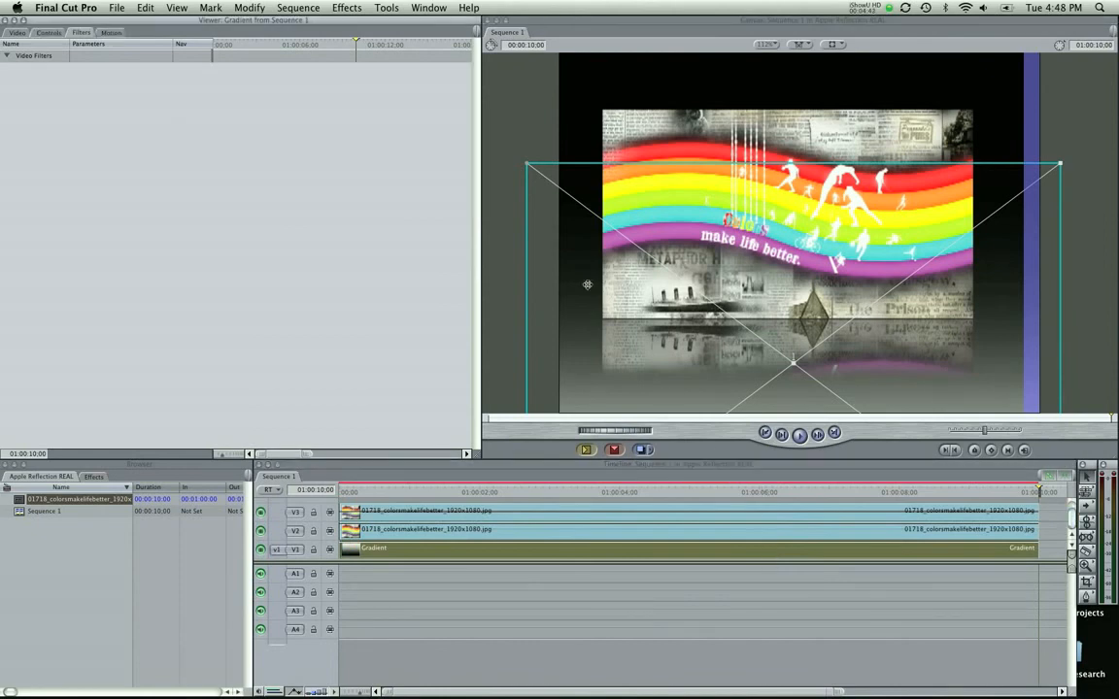
pyautogui.moveTo(548, 230); pyautogui.dragTo(541, 283)
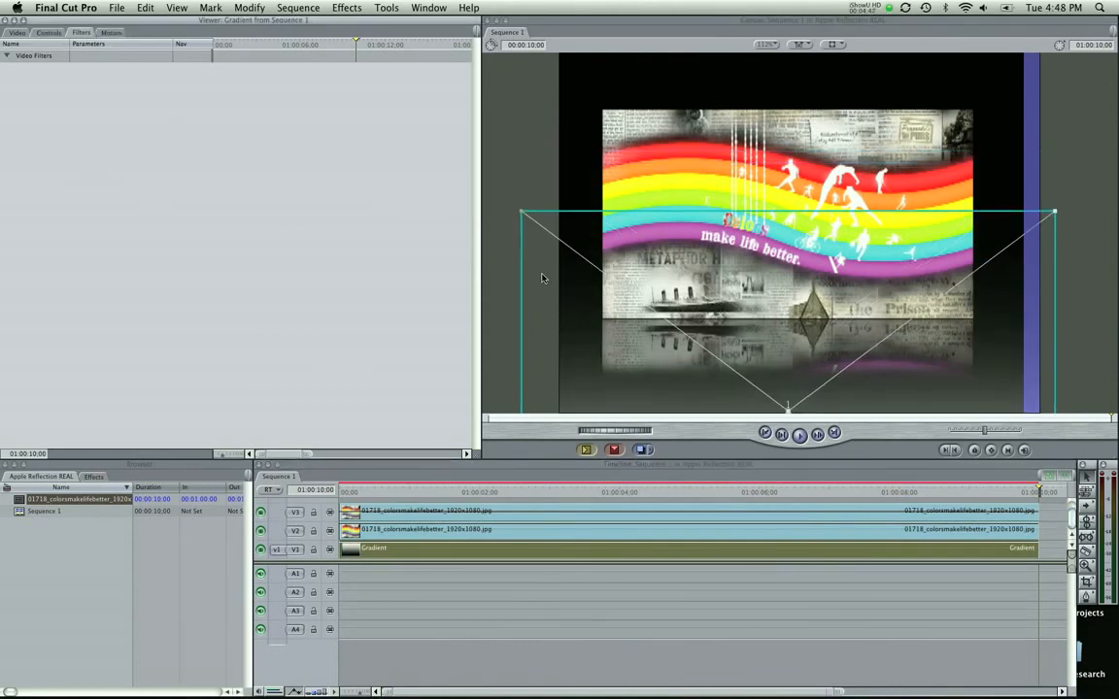
pyautogui.click(500, 182)
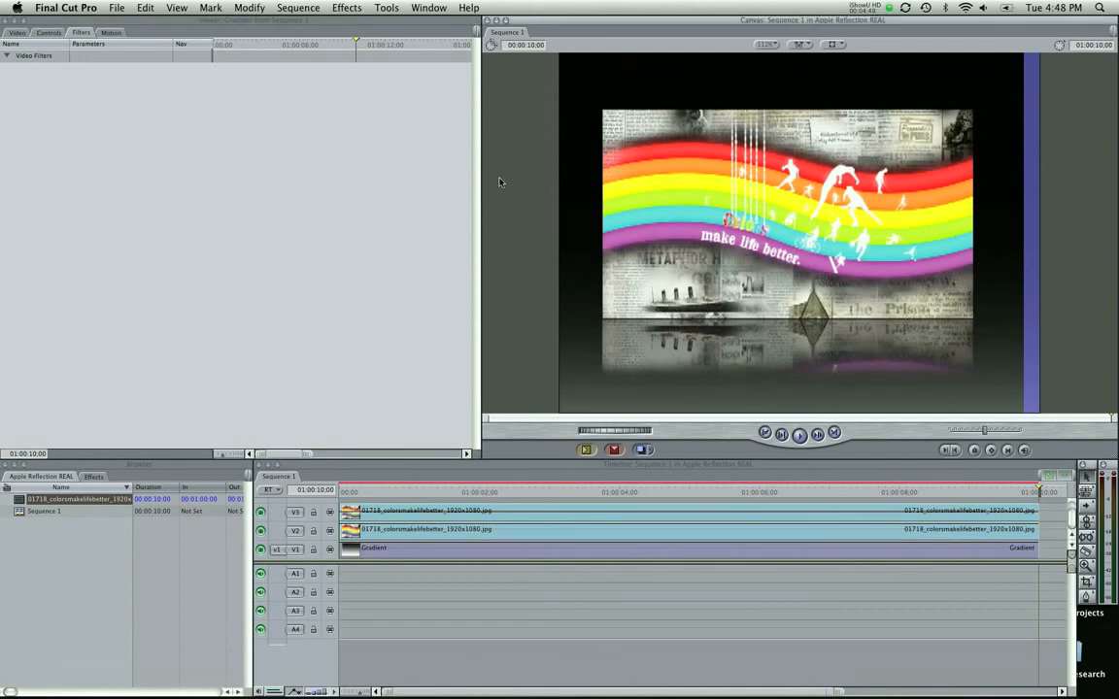